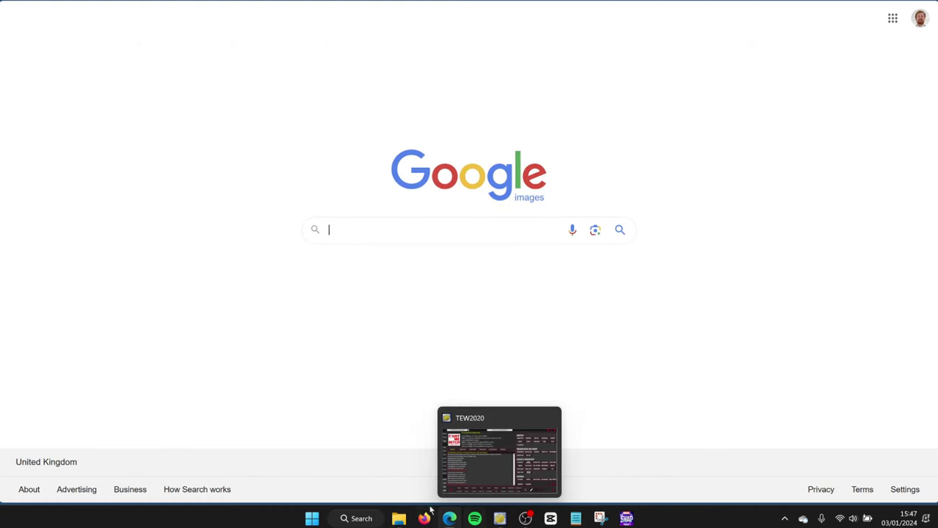
left_click(399, 519)
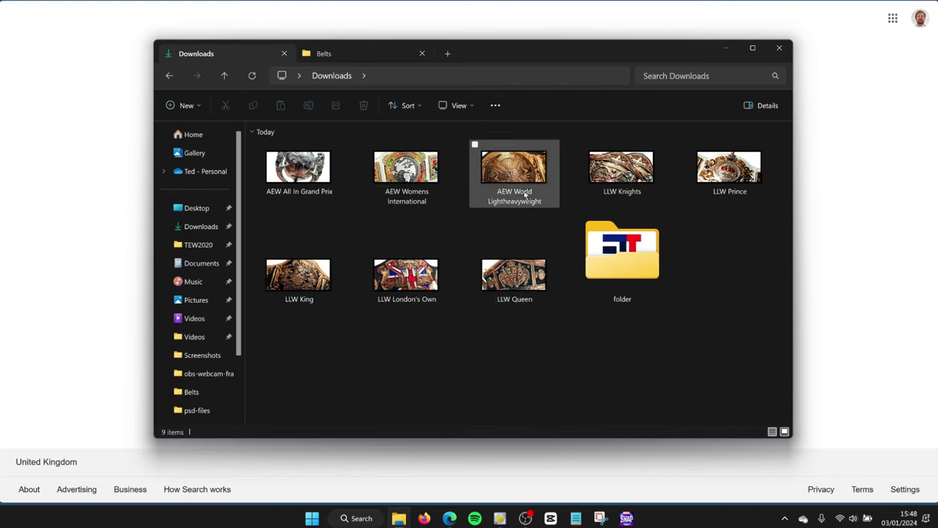
mouse_move(528, 193)
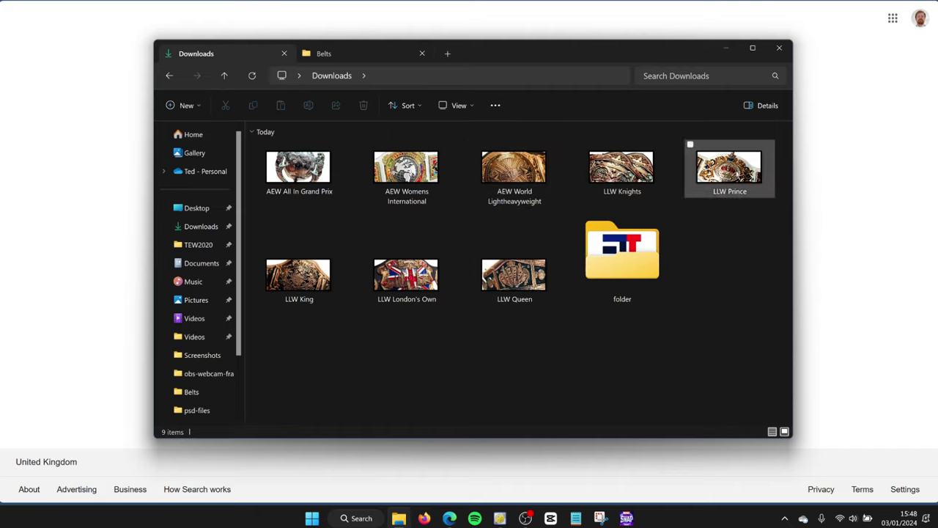
mouse_move(495, 257)
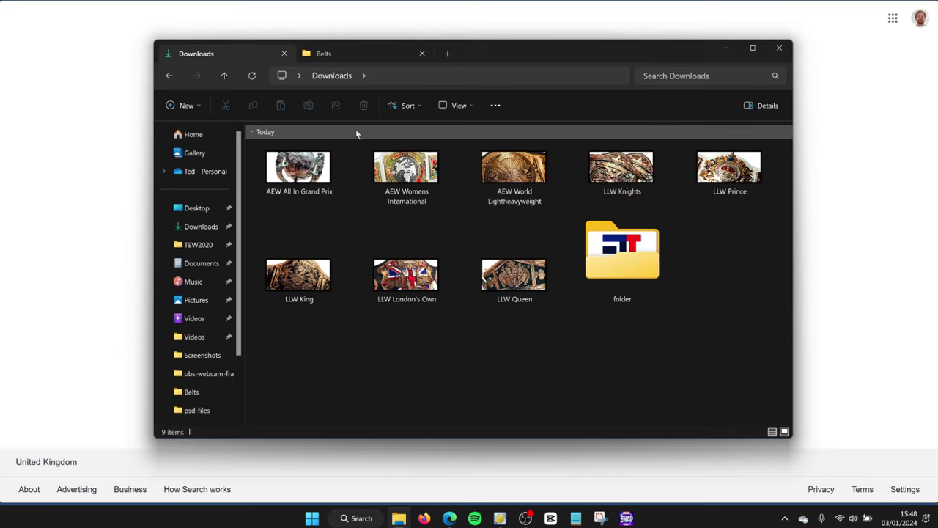
Bring back the forum's SAMPP graphics pack post and scroll to its JPG and GIF download links.
left_click(175, 6)
key("alt+Tab")
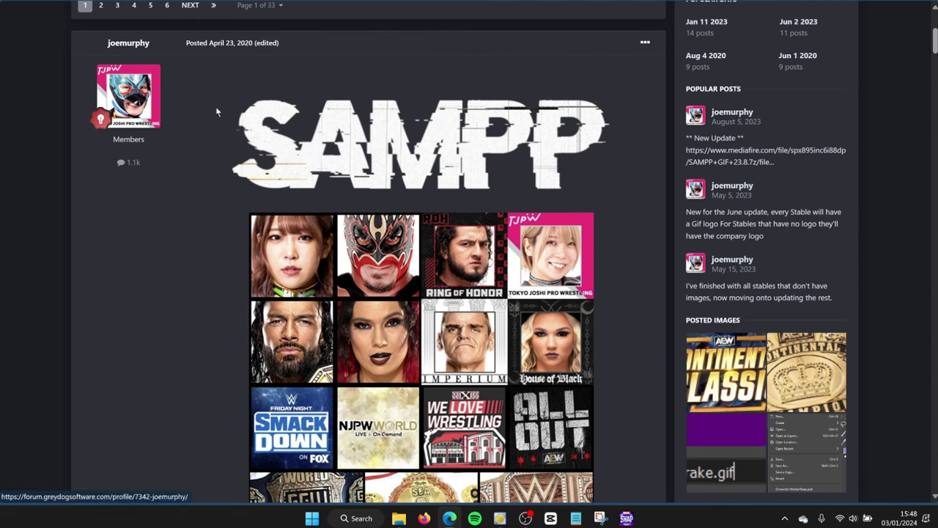
scroll(653, 220, "down", 2)
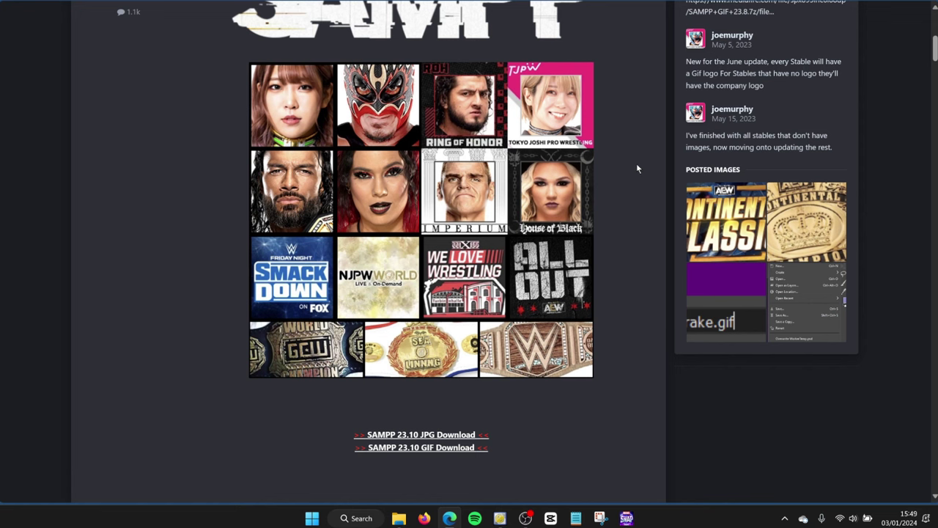
scroll(636, 169, "down", 3)
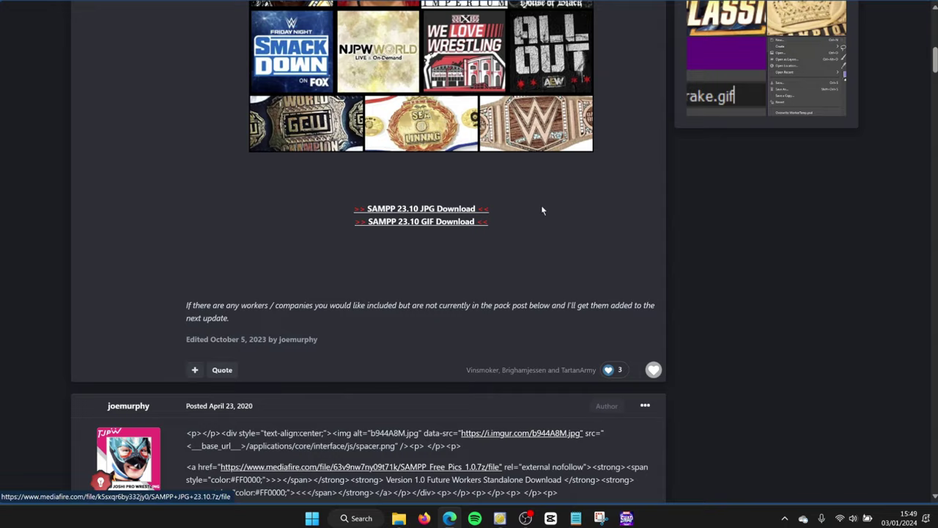
scroll(620, 183, "up", 4)
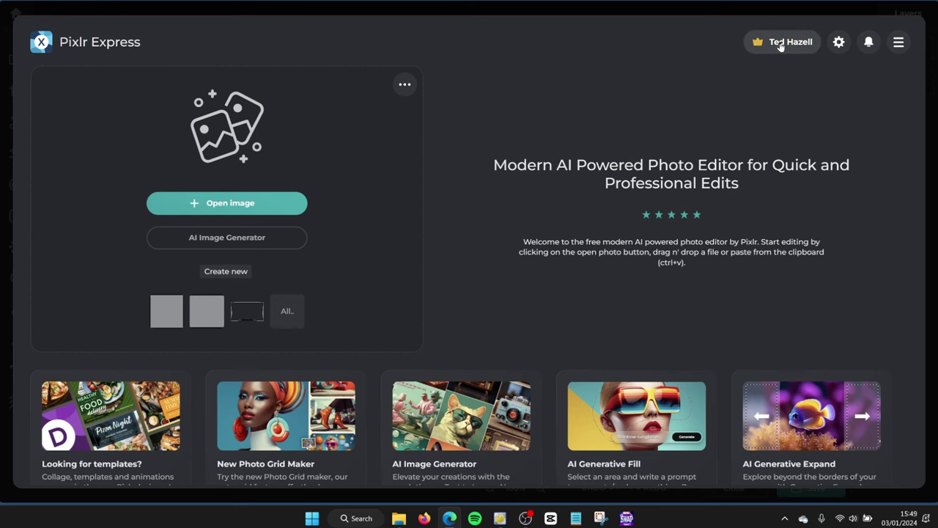
Reopen the 200 x 100 px _temp.psd project and add Layer 3 above its top layer.
scroll(406, 174, "down", 1)
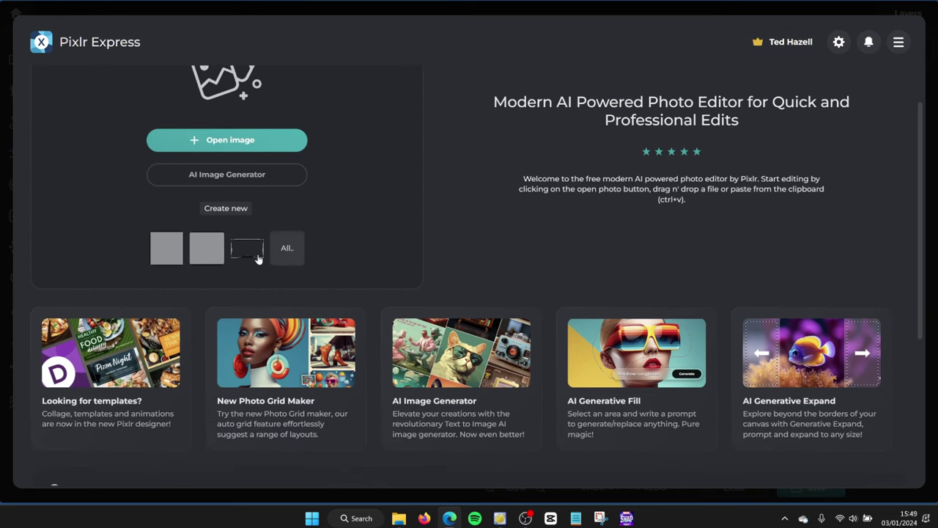
scroll(287, 248, "down", 4)
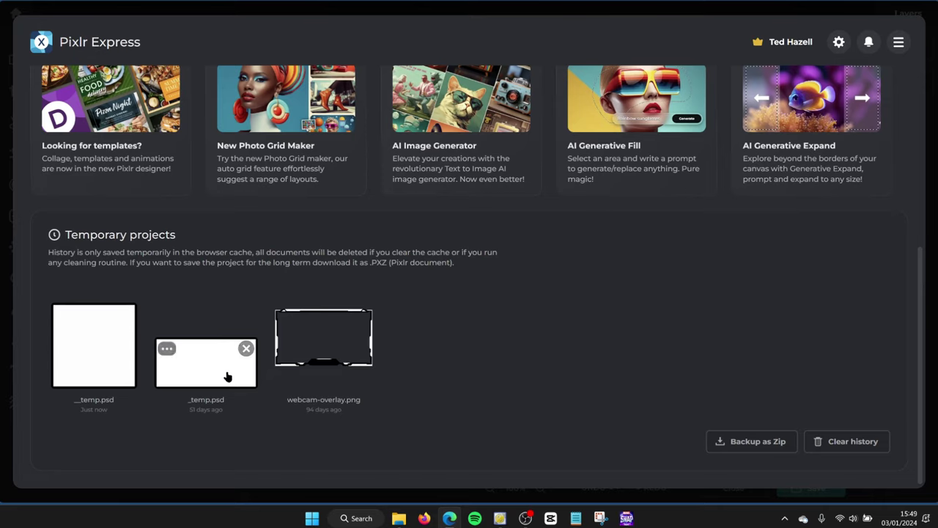
left_click(195, 374)
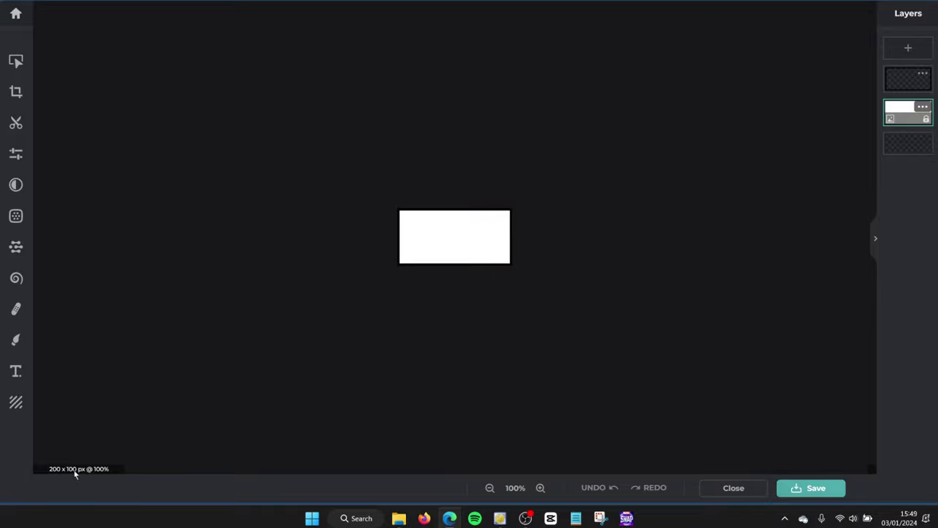
left_click(894, 76)
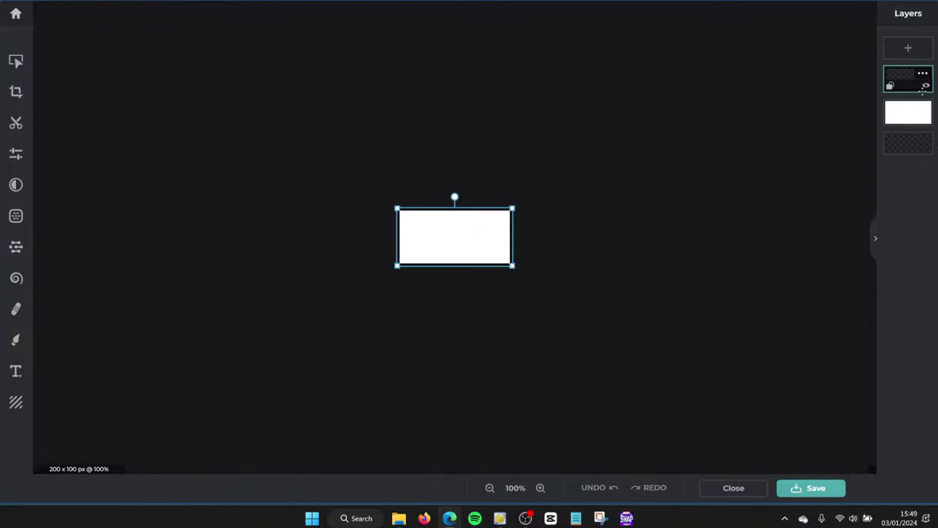
left_click(909, 48)
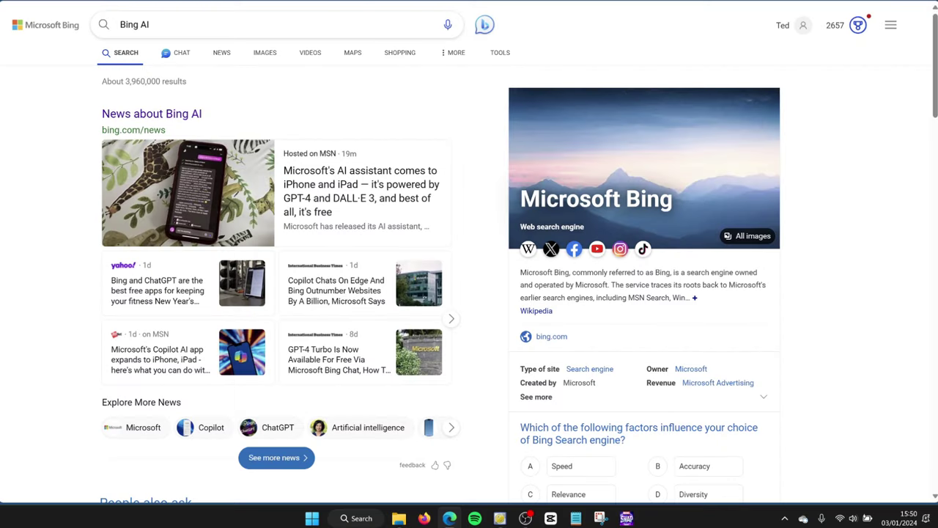
Switch from Bing search results to Chat and start a More Creative conversation.
left_click(484, 25)
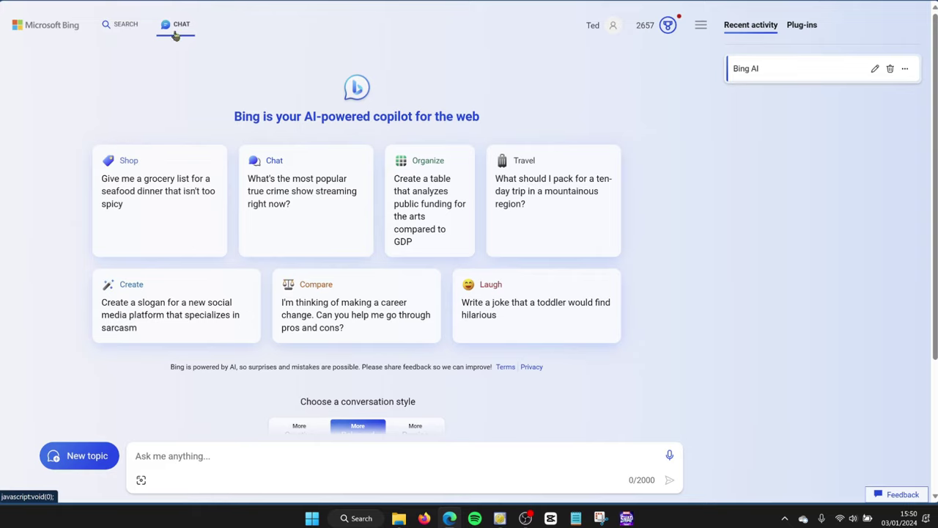
scroll(515, 171, "down", 2)
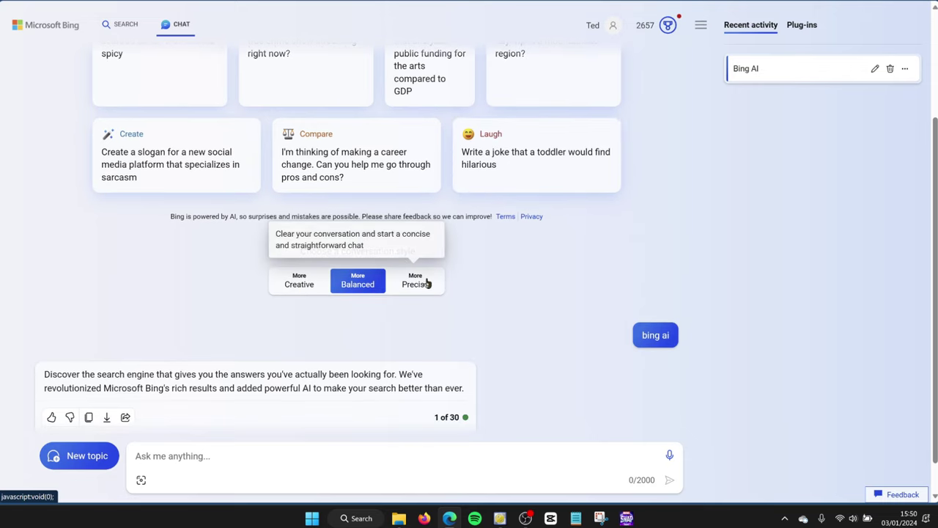
left_click(299, 286)
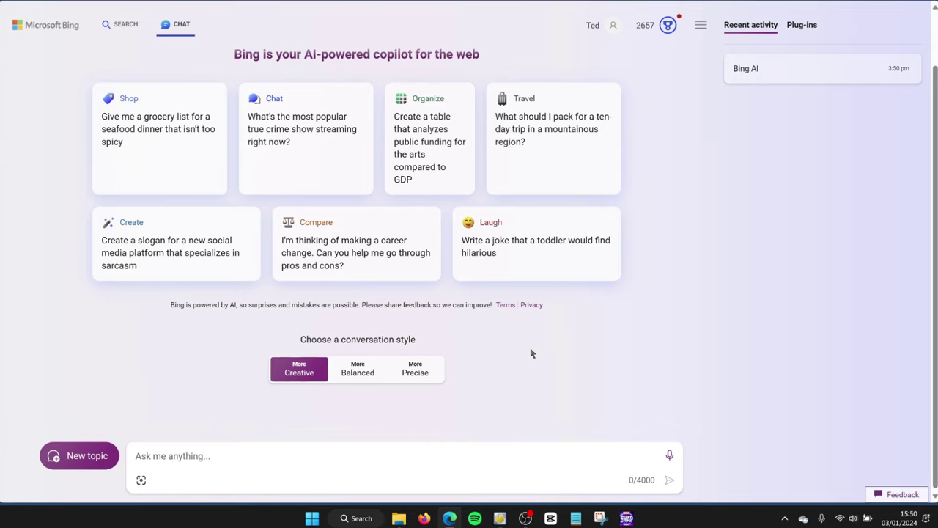
Ask Bing Chat to 'create me a wrestling belt'.
left_click(195, 455)
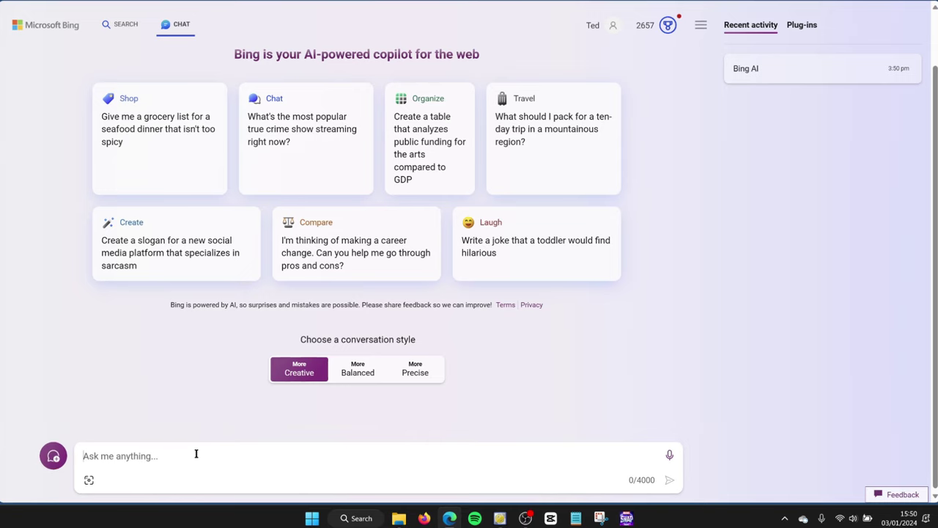
type("cre")
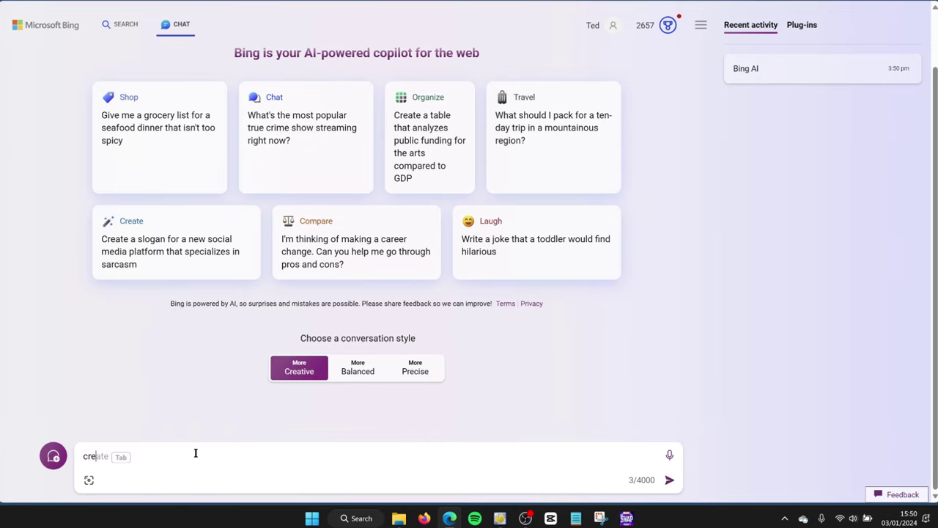
type("ate me a wrestling belt")
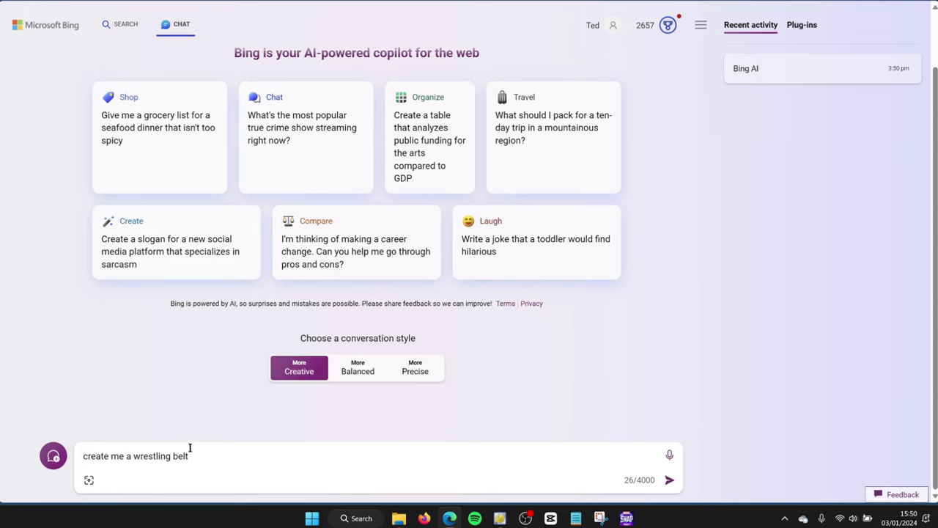
key("Return")
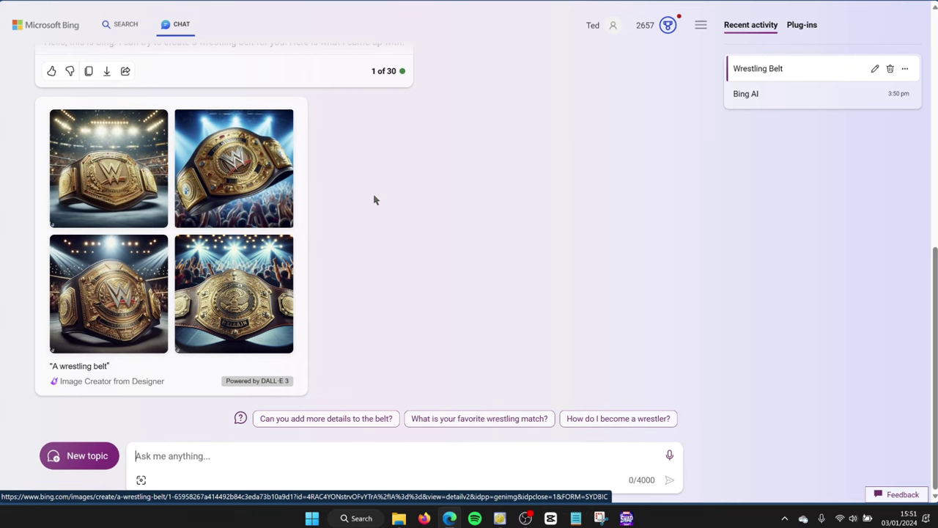
Ask Bing Chat for a wrestling belt with barbed wire and flames on the side.
scroll(373, 198, "up", 3)
left_click_drag(563, 232, 678, 234)
scroll(392, 258, "down", 3)
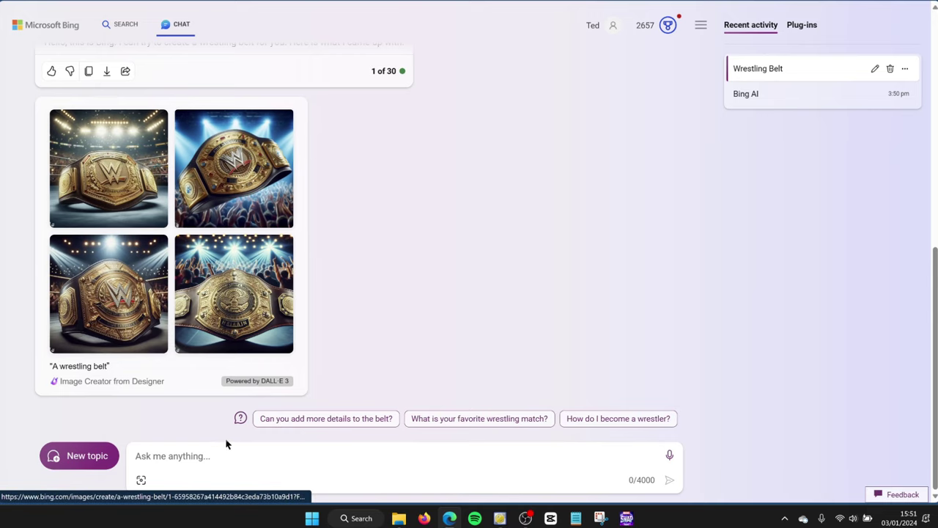
left_click(203, 457)
type("can u")
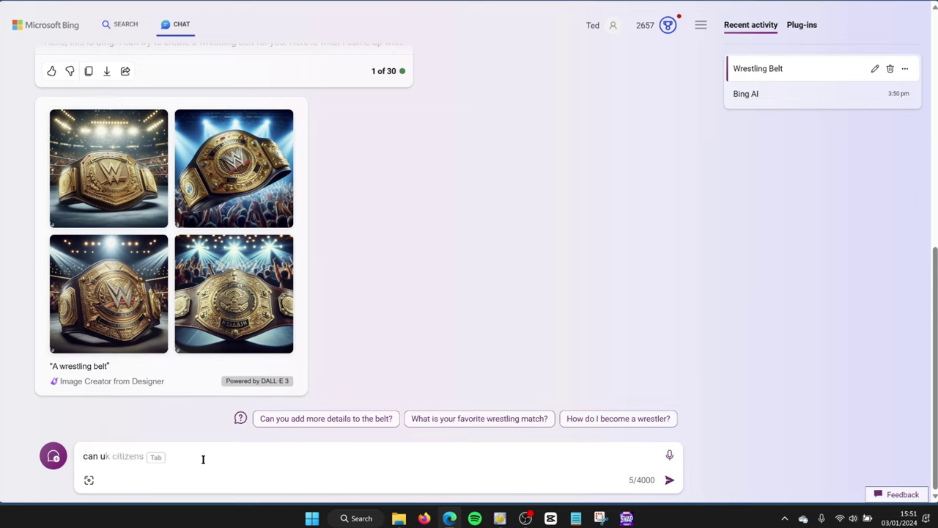
key("BackSpace")
type("you create me a")
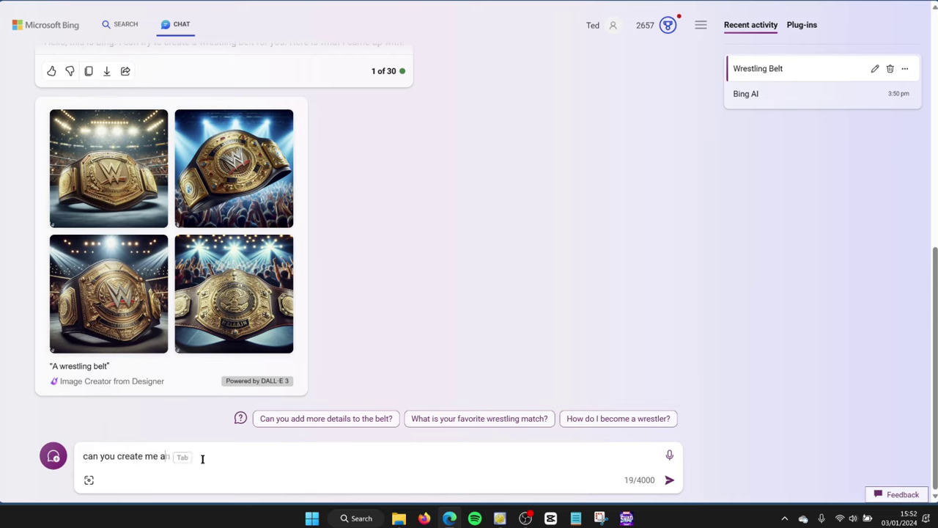
type(" wrestling b")
type("wit")
key("BackSpace")
key("BackSpace")
type("ith bard")
type("ed wire in it and")
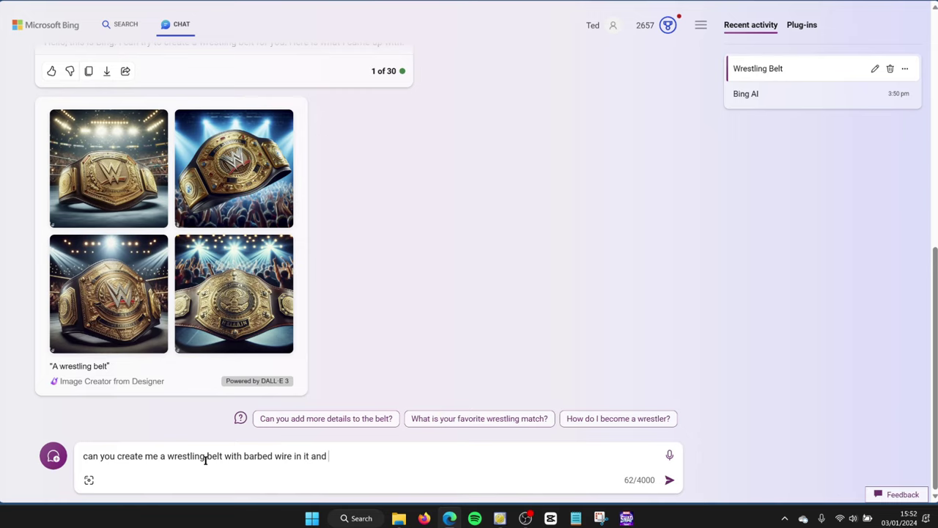
type("flames on the side")
key("Return")
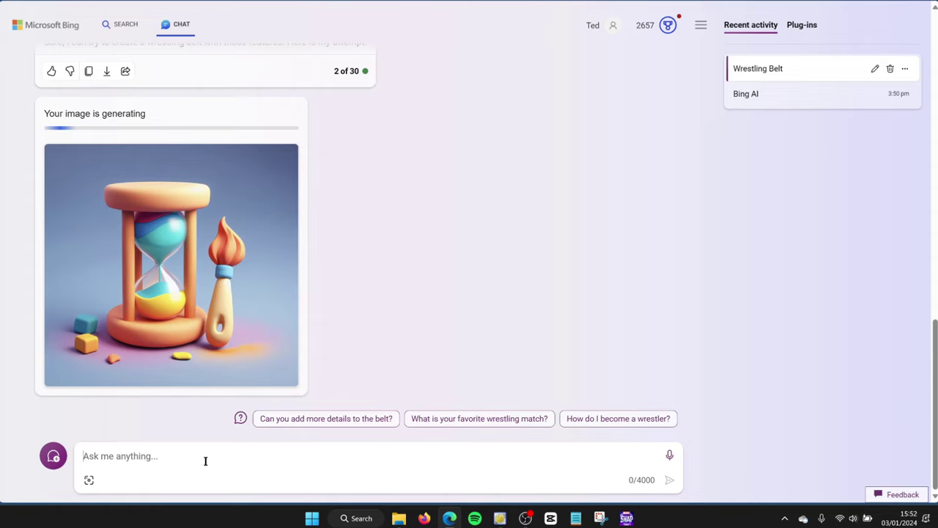
left_click(205, 460)
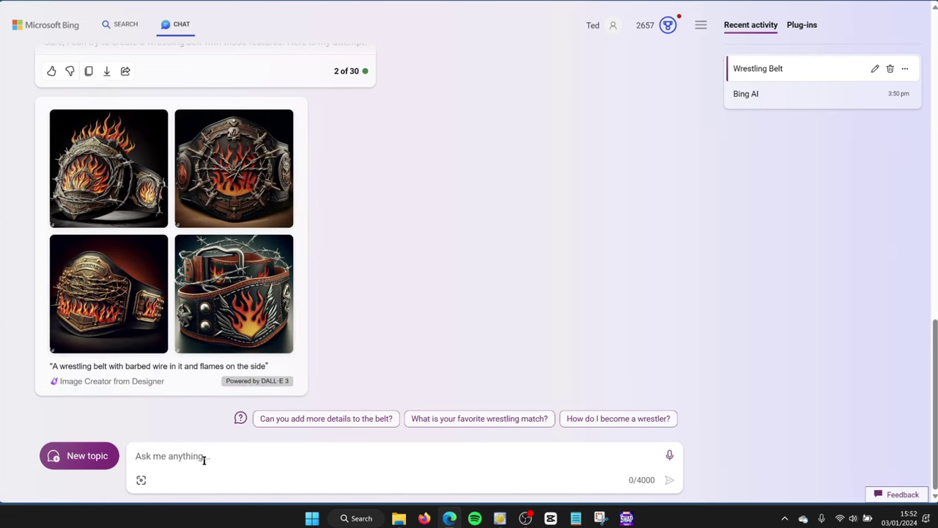
View the bottom-left flaming belt image full size, then return to the chat.
left_click(94, 309)
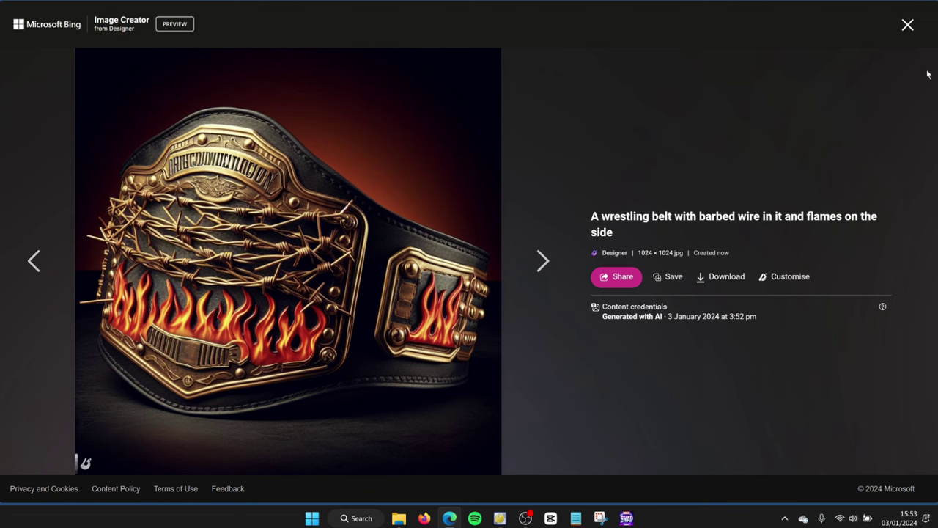
left_click(907, 25)
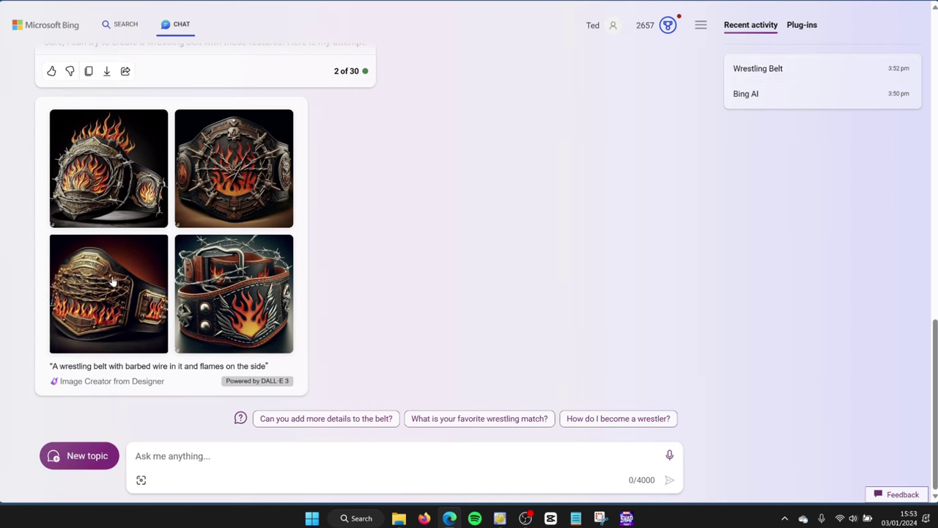
scroll(113, 282, "up", 2)
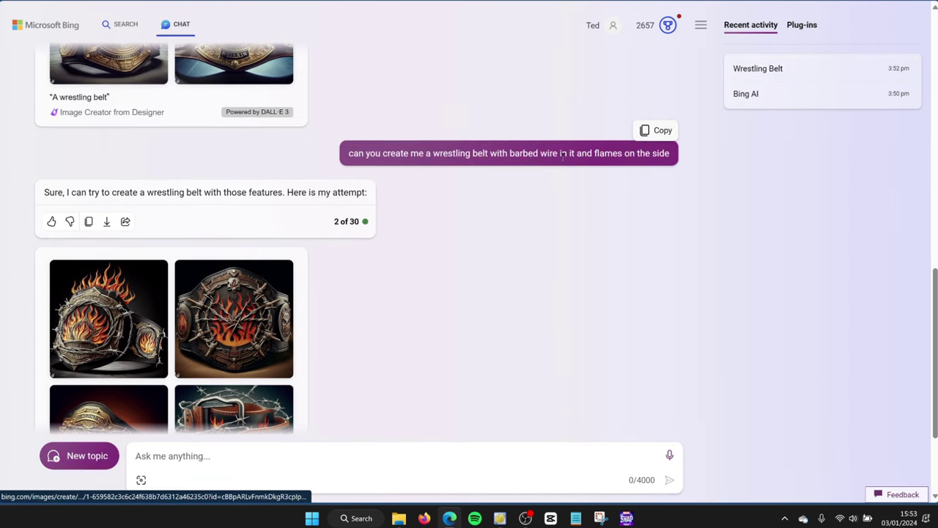
Copy the earlier barbed-wire prompt into the chat box and replace the flames wording with 'on it'.
left_click_drag(344, 156, 679, 158)
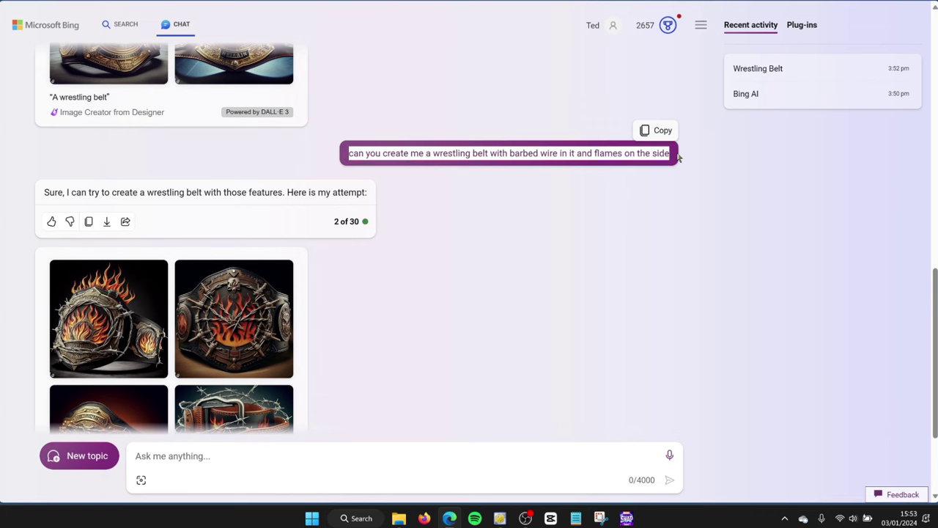
key("ctrl+c")
scroll(513, 220, "down", 2)
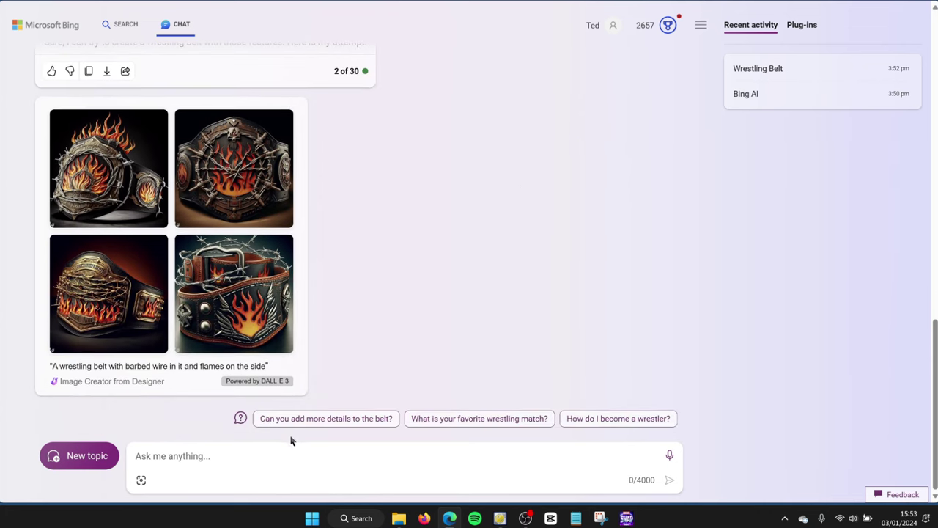
left_click(290, 455)
key("ctrl+v")
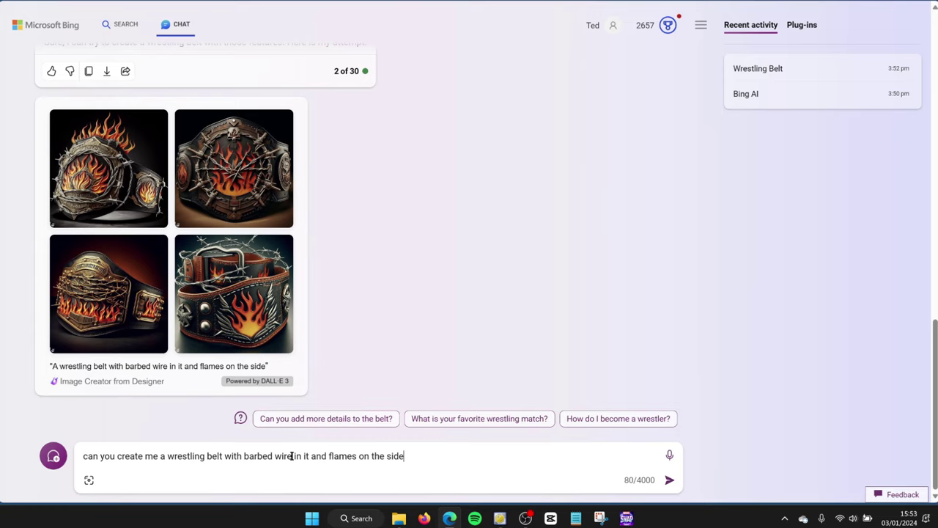
left_click_drag(297, 455, 455, 452)
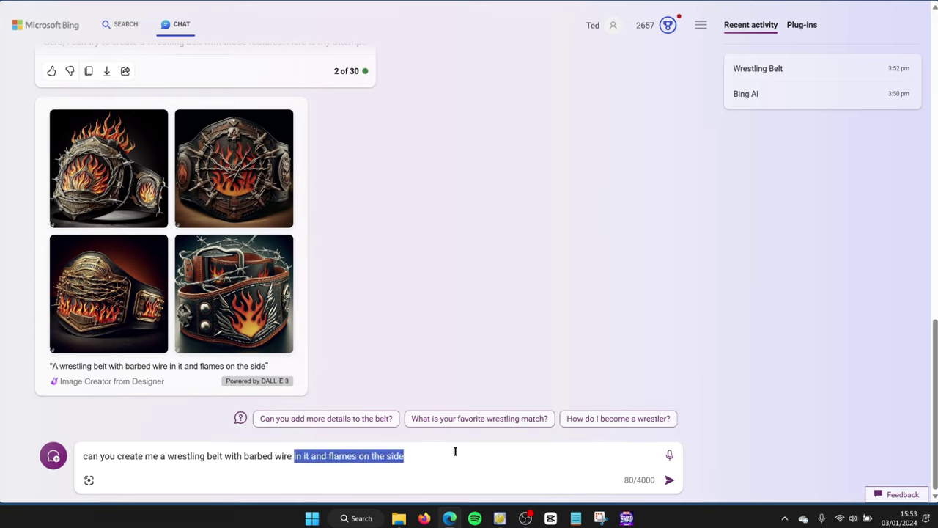
type("o")
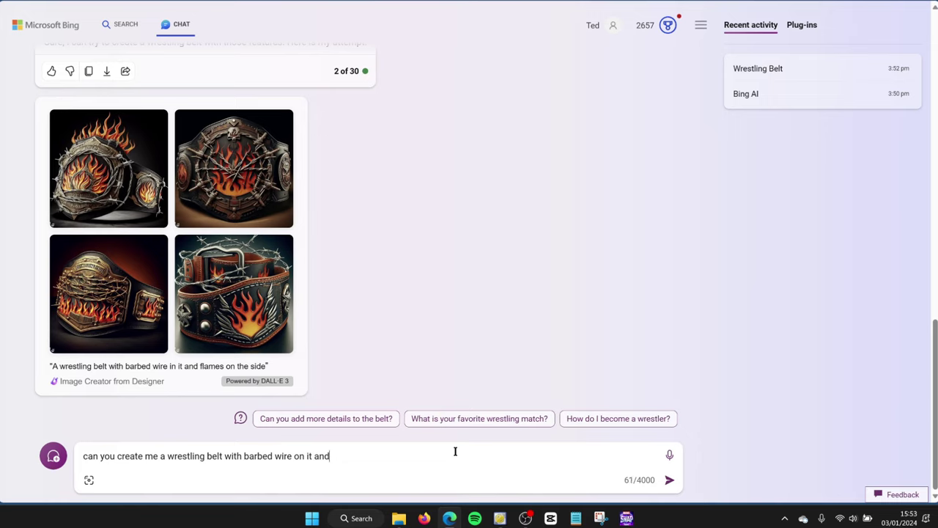
Reword the draft to request a gold belt with barbed wire and a white strap, and send it.
key("BackSpace")
key("BackSpace")
key("BackSpace")
left_click(170, 455)
type("gold")
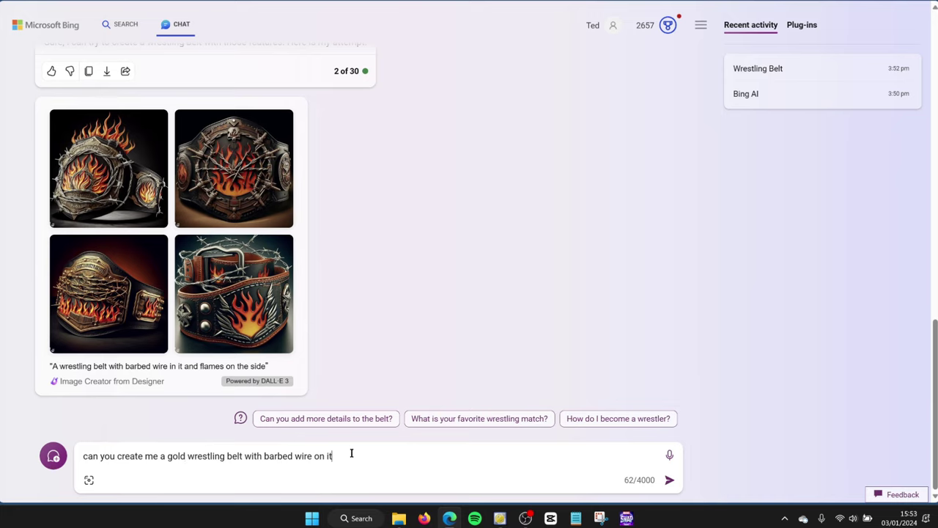
type(" with a white strap")
key("Return")
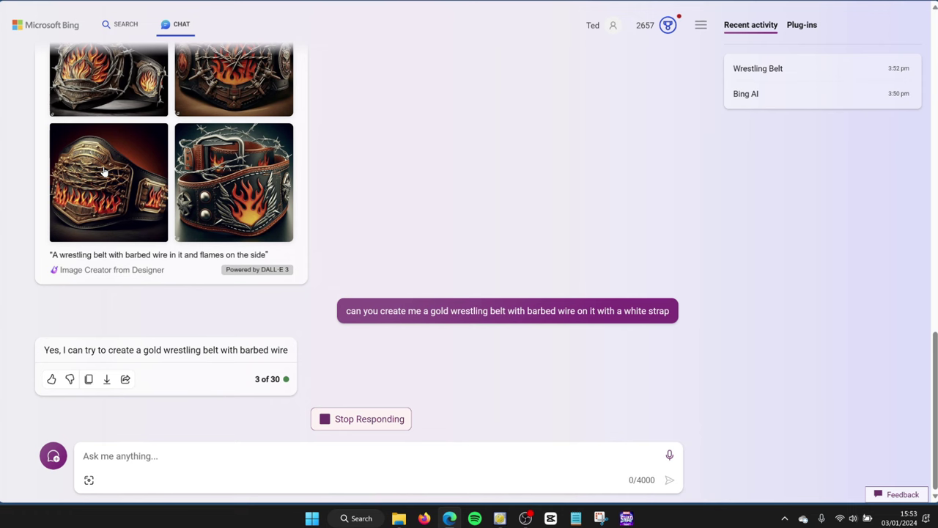
Scroll the chat to show the four gold barbed-wire belt images with white straps.
scroll(351, 219, "up", 1)
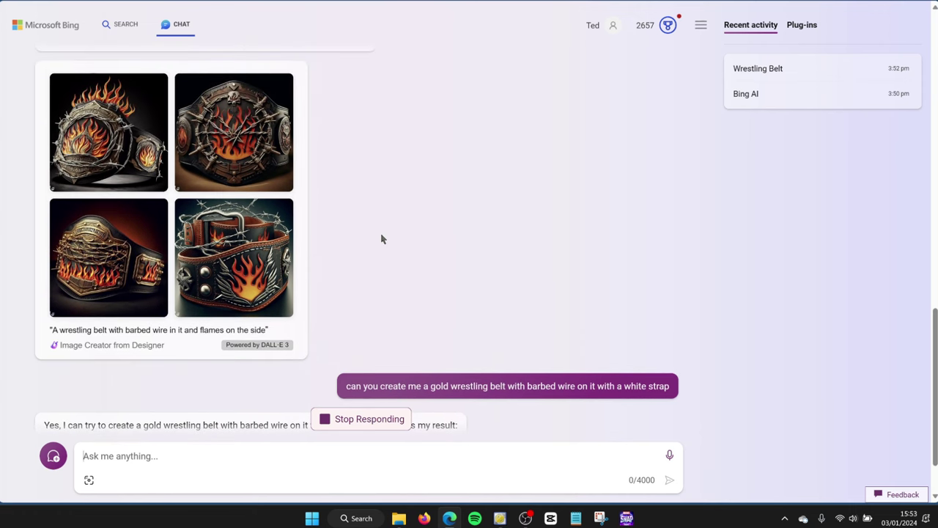
scroll(381, 239, "up", 3)
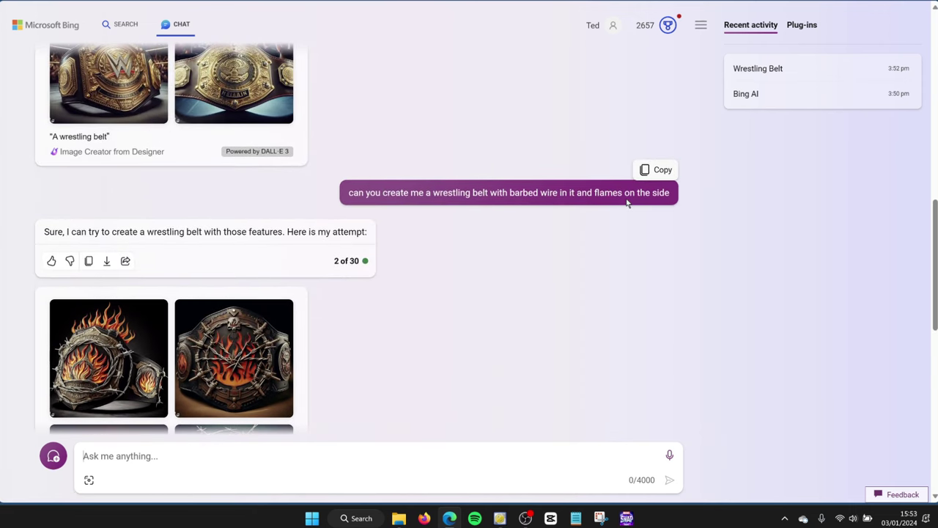
scroll(320, 149, "down", 3)
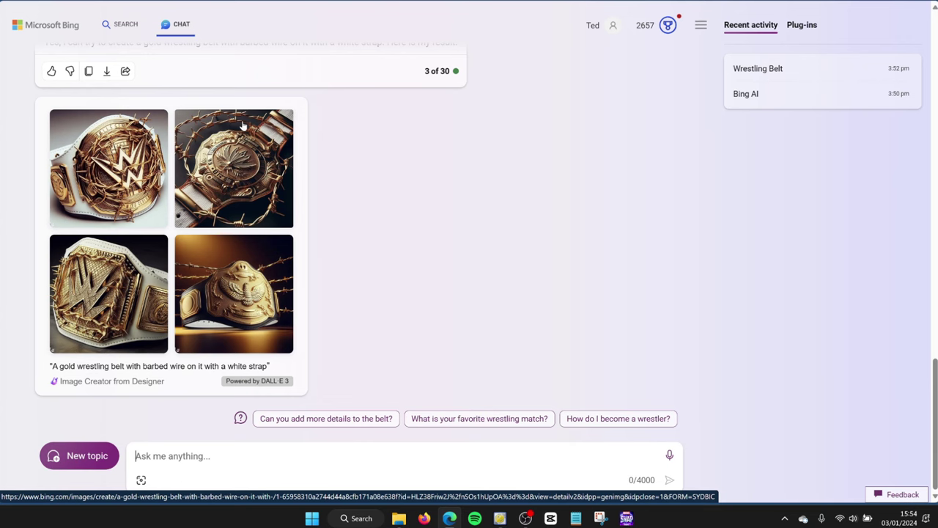
left_click(239, 166)
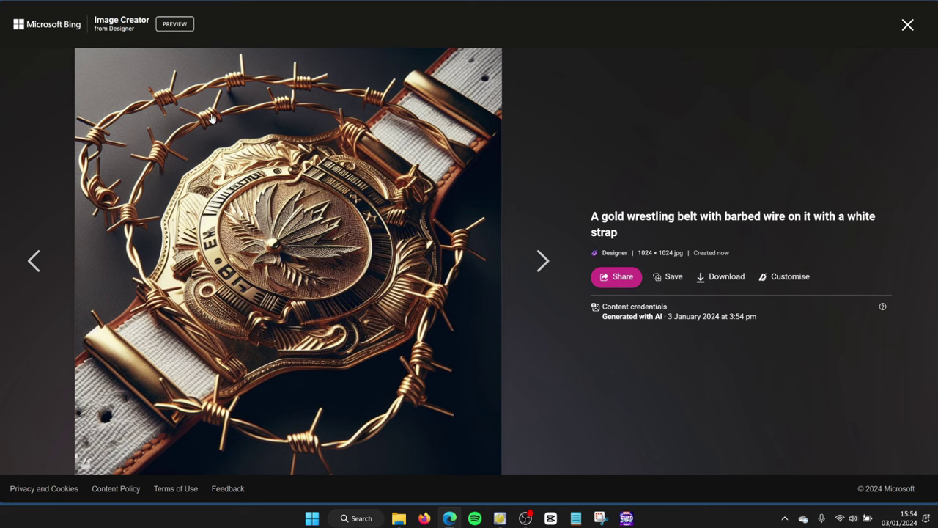
left_click(907, 24)
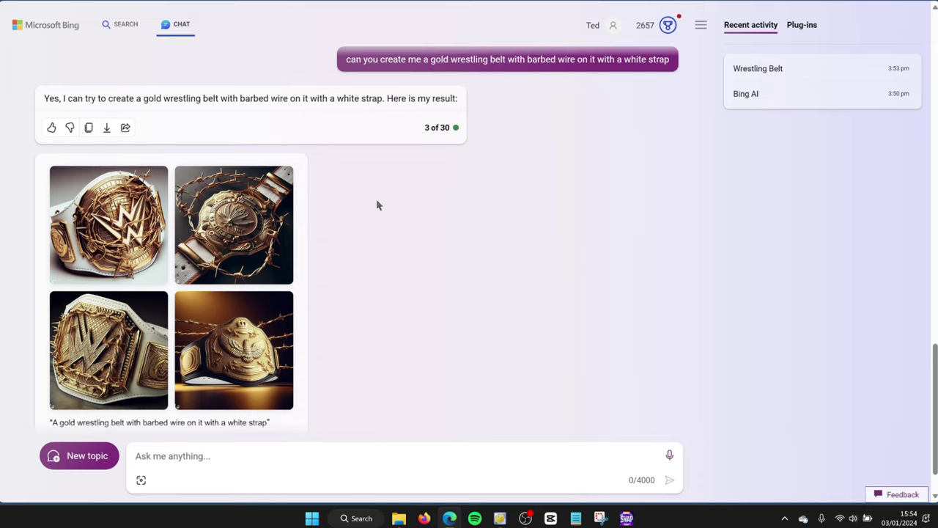
Draft a request for an eagle in the centre of the wrestling belt with barbed wire on it.
left_click(216, 457)
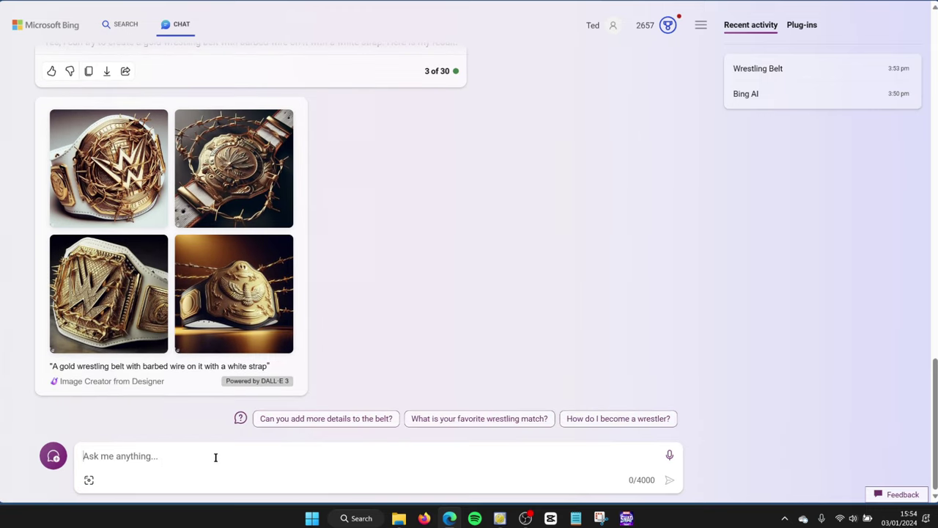
type("can we have")
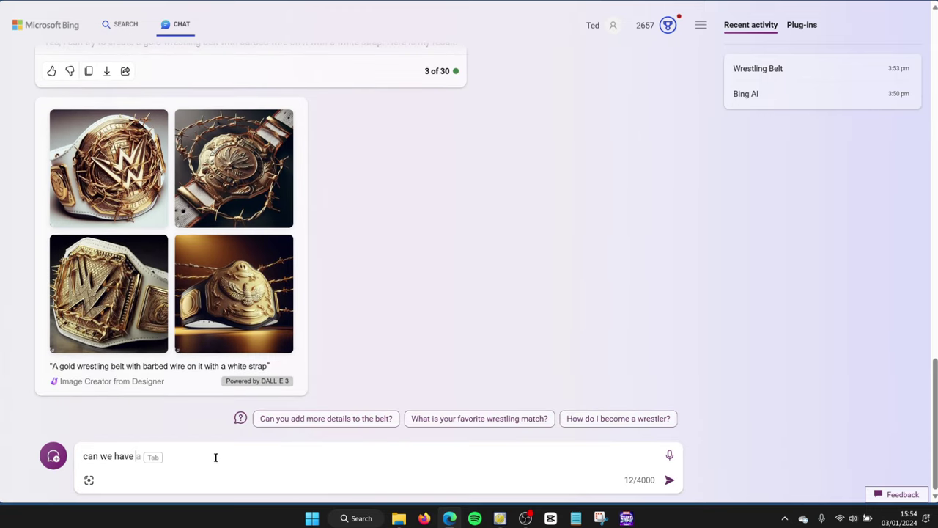
key("BackSpace")
key("BackSpace")
key("BackSpace")
key("BackSpace")
key("BackSpace")
key("BackSpace")
key("BackSpace")
type("I have an eagle ")
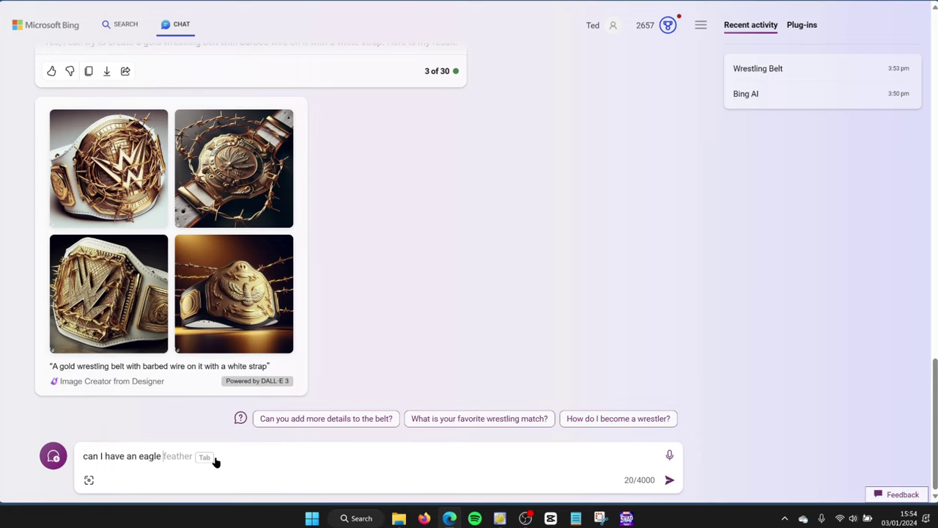
type("in the centre of the wrestling be")
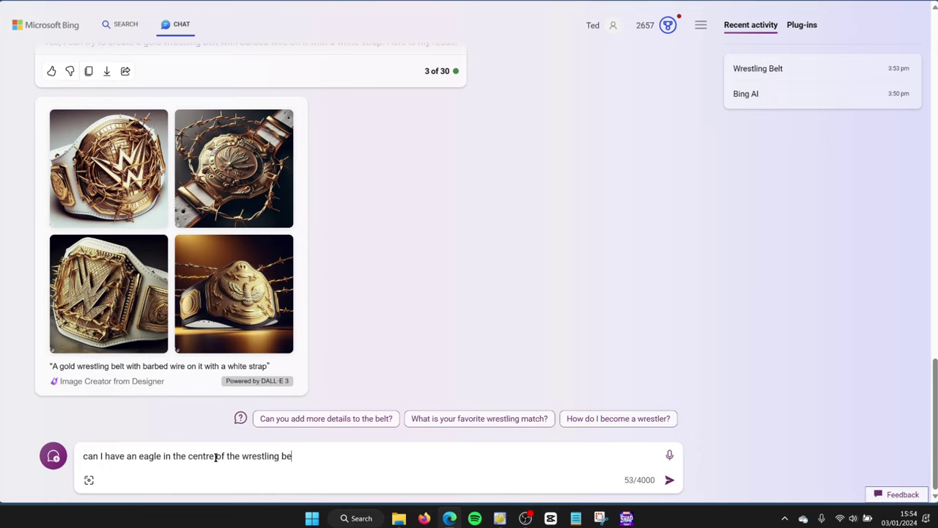
type("lt and the bardb")
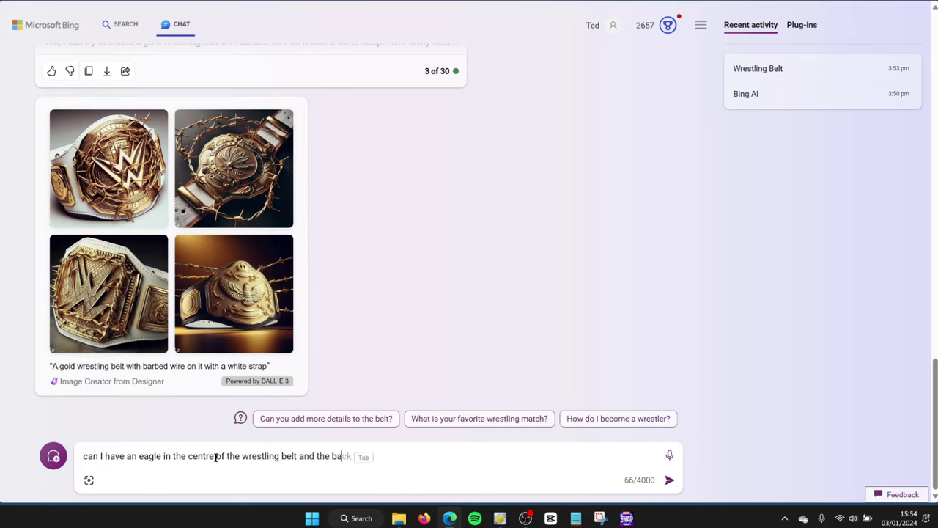
key("BackSpace")
type("bed wire o")
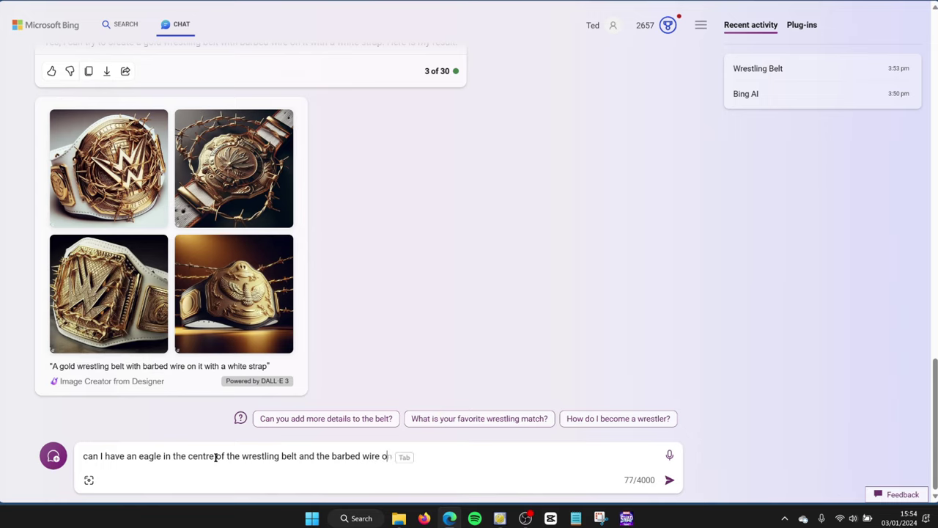
type("n the belt")
Send the eagle request and download the top-right gold eagle belt image as a JPG.
key("Return")
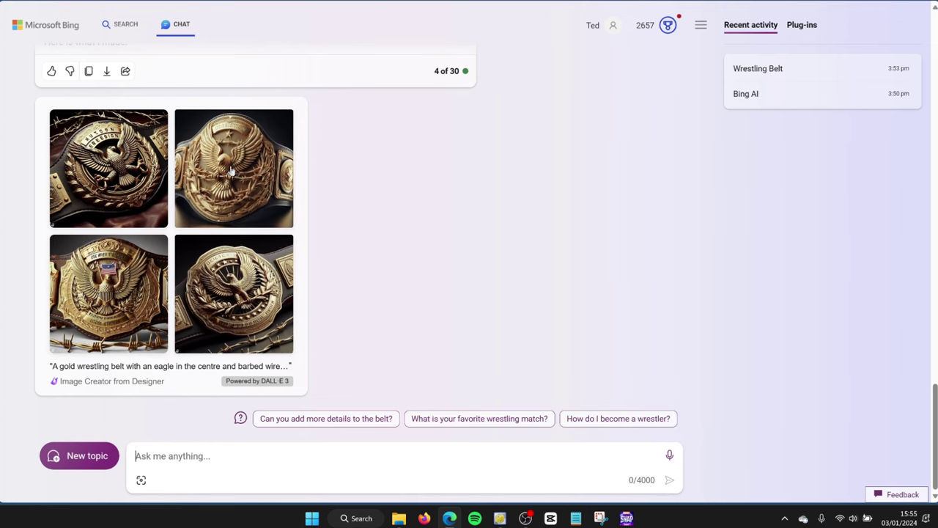
left_click(242, 191)
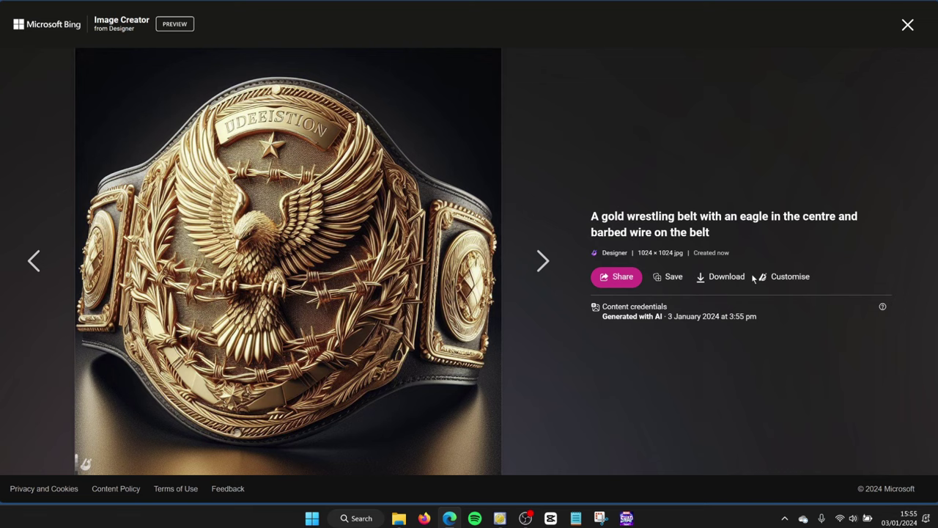
left_click(726, 276)
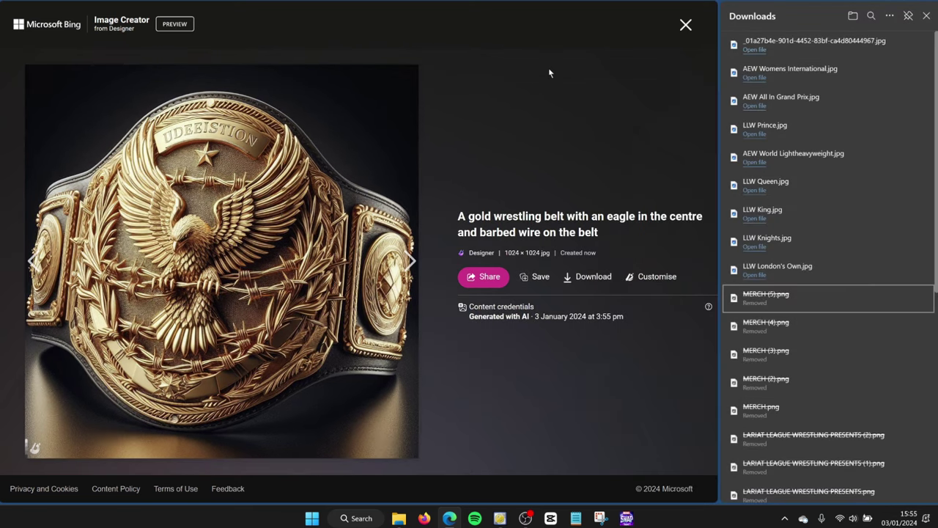
Remove the eagle belt's background in PhotoRoom and download the cut-out at standard resolution.
key("ctrl+Tab")
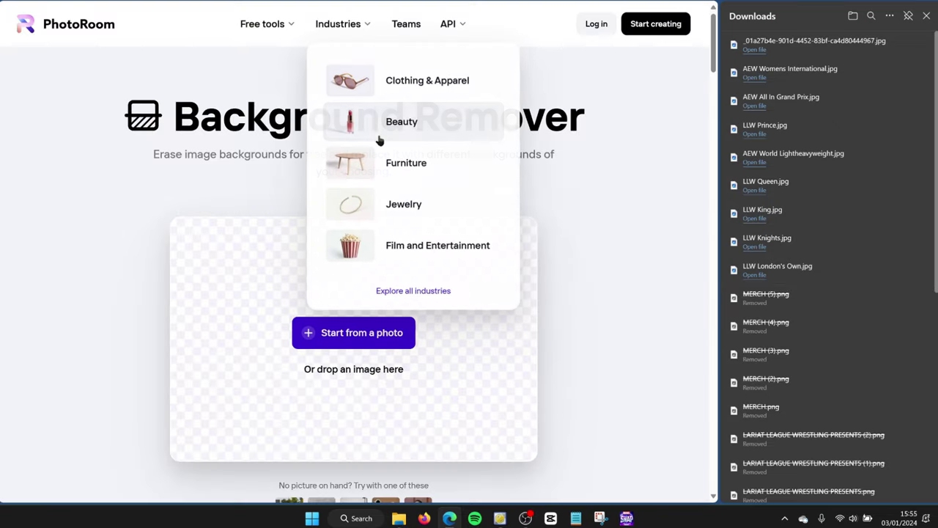
left_click_drag(790, 59, 574, 272)
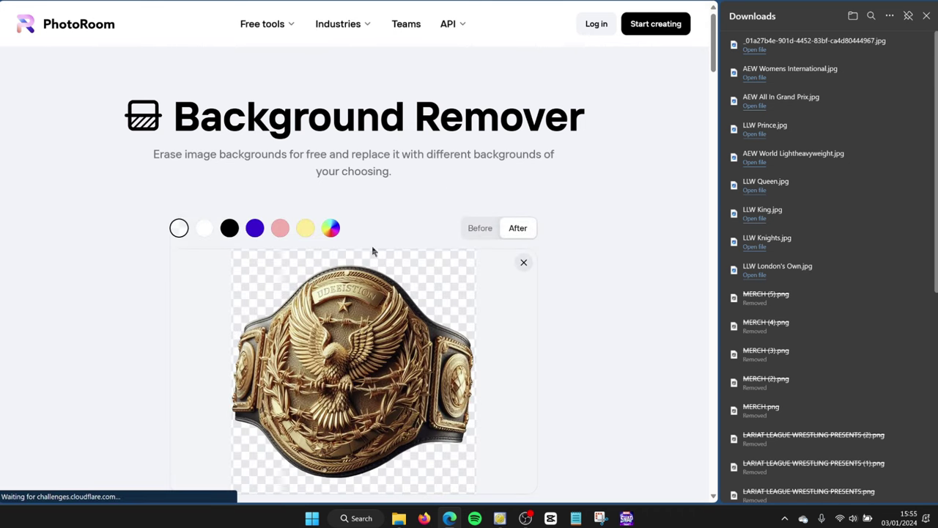
scroll(455, 313, "down", 2)
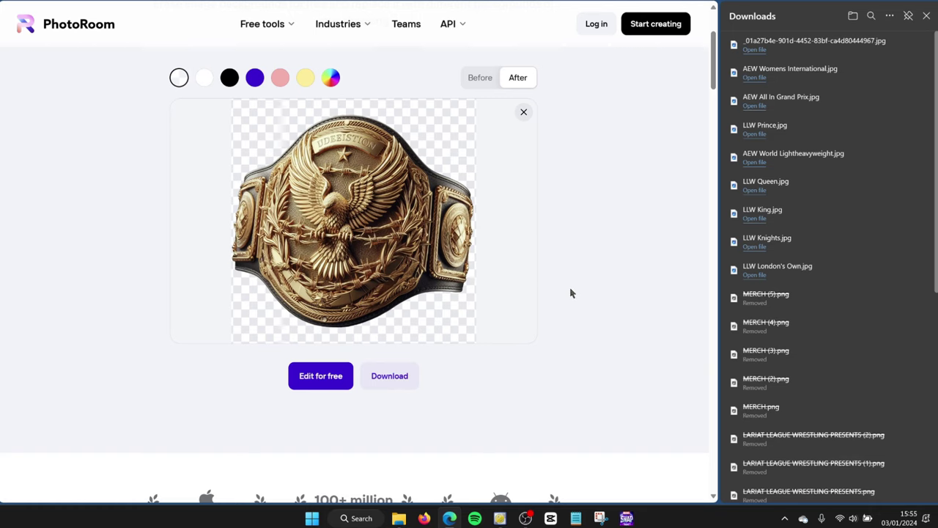
left_click(398, 377)
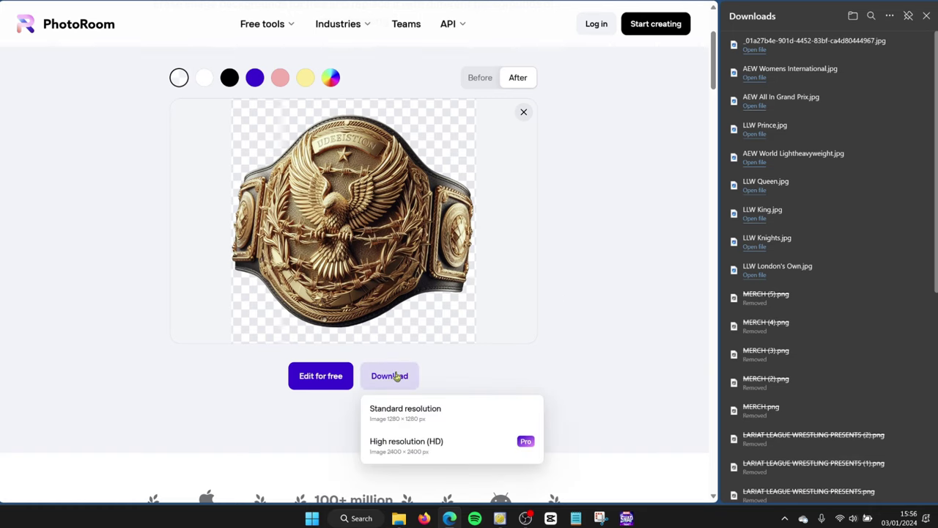
left_click(414, 414)
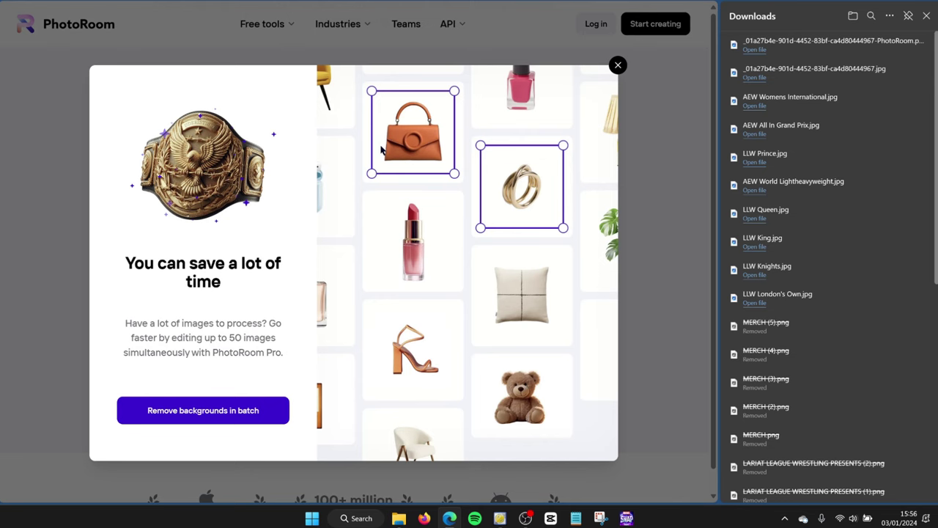
left_click(618, 65)
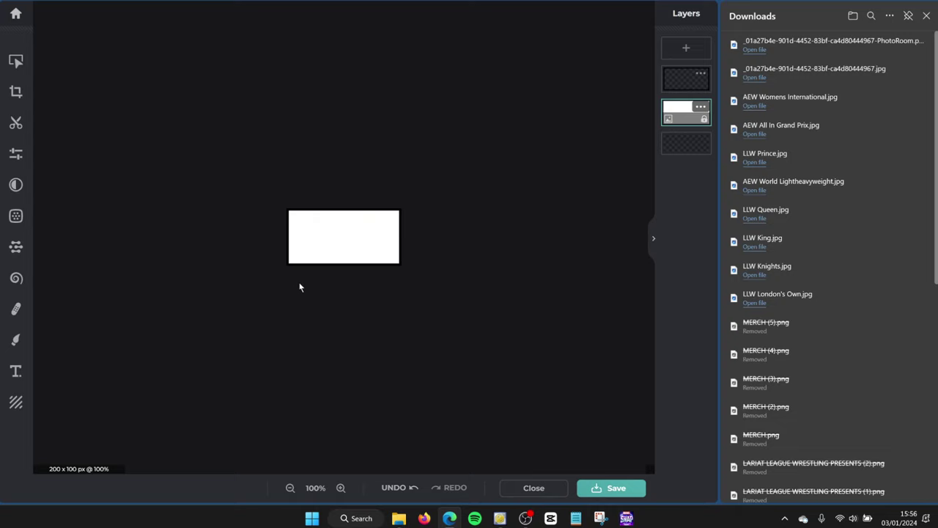
Add the PhotoRoom eagle-belt cut-out as a new layer in the white 200 × 100 px project.
left_click_drag(767, 49, 354, 203)
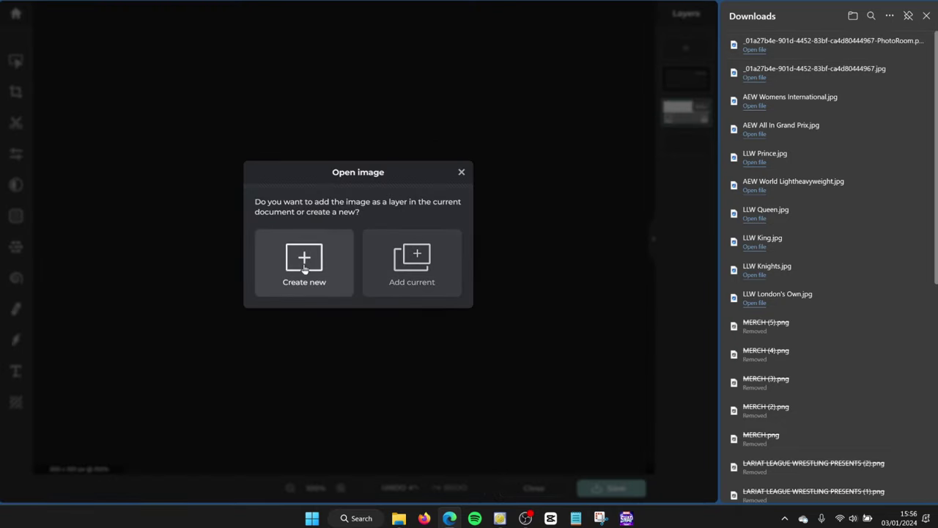
left_click(306, 269)
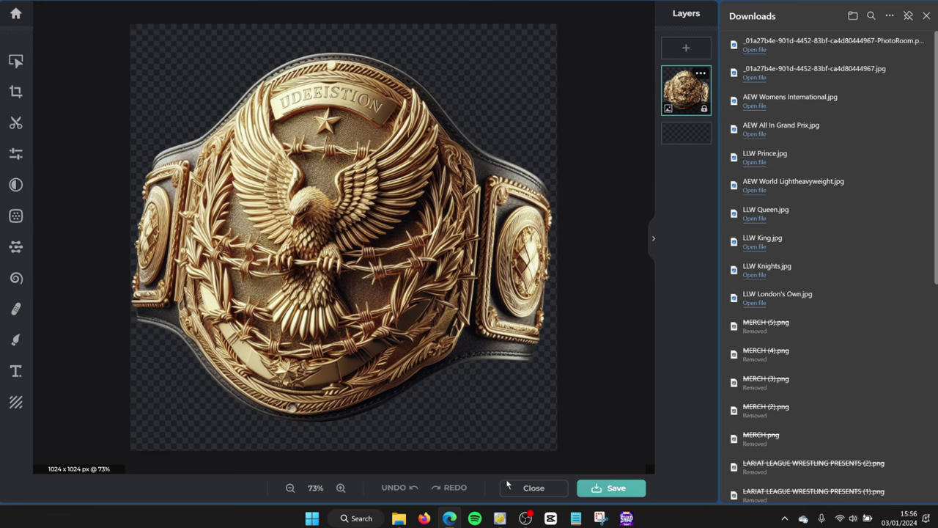
left_click(534, 488)
left_click(213, 345)
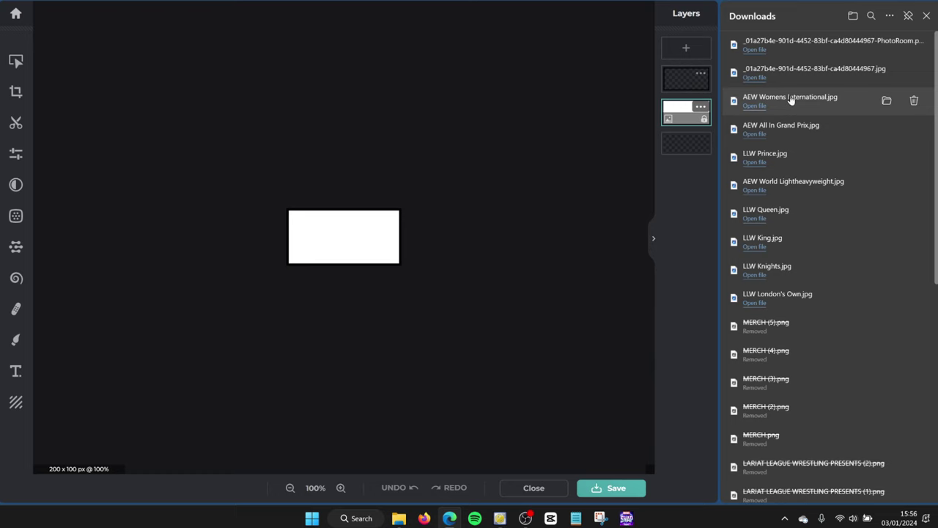
left_click_drag(726, 43, 396, 134)
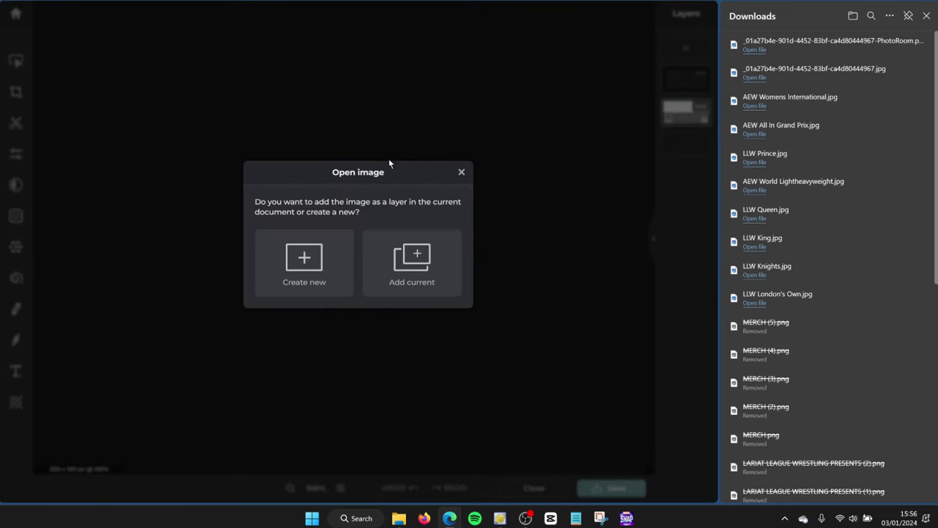
left_click(408, 253)
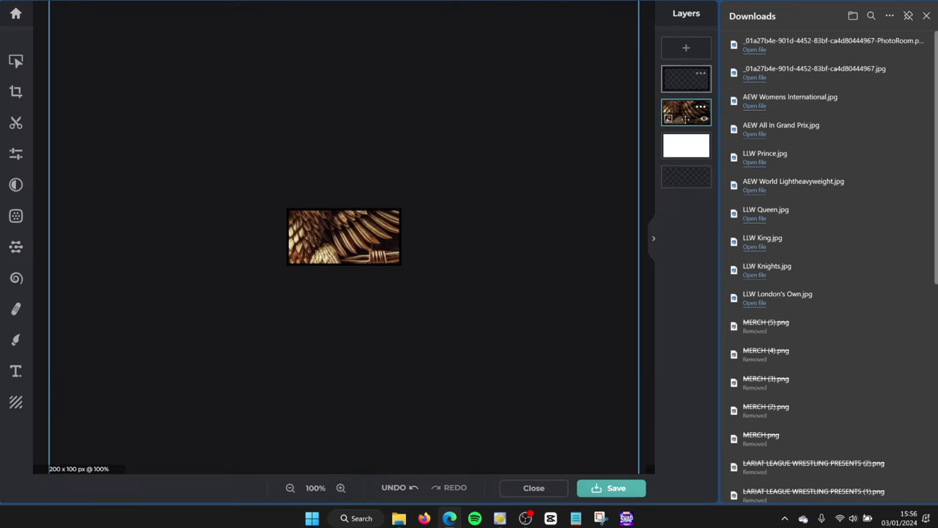
Shrink the belt layer to 192 × 192 px so the whole eagle belt fits the canvas.
scroll(523, 169, "down", 2)
scroll(524, 170, "down", 1)
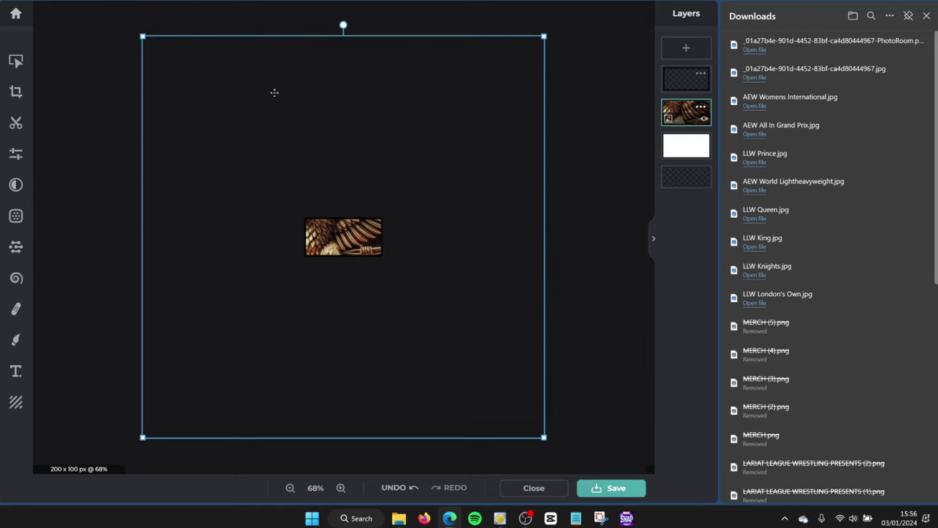
left_click_drag(144, 40, 310, 223)
left_click_drag(525, 250, 490, 223)
left_click_drag(578, 176, 447, 246)
left_click_drag(415, 289, 441, 247)
scroll(507, 260, "up", 3)
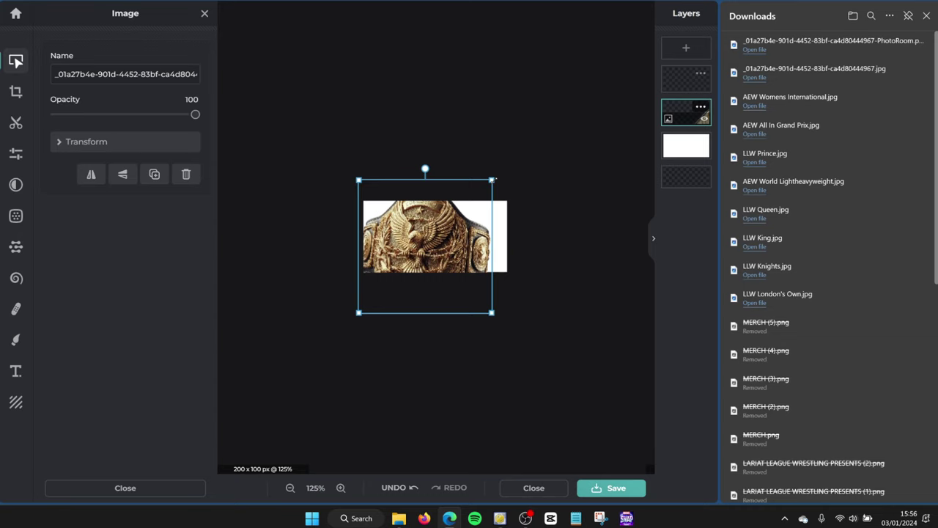
left_click_drag(495, 179, 497, 174)
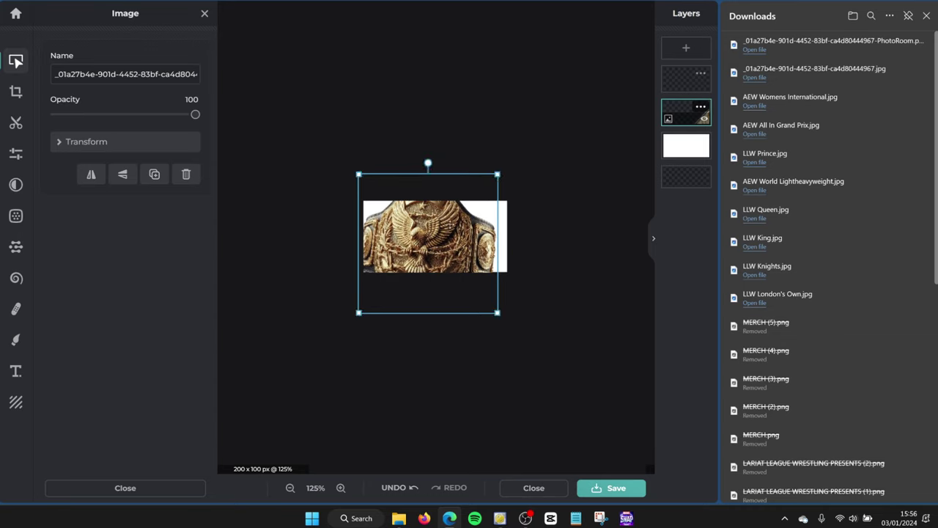
left_click(65, 142)
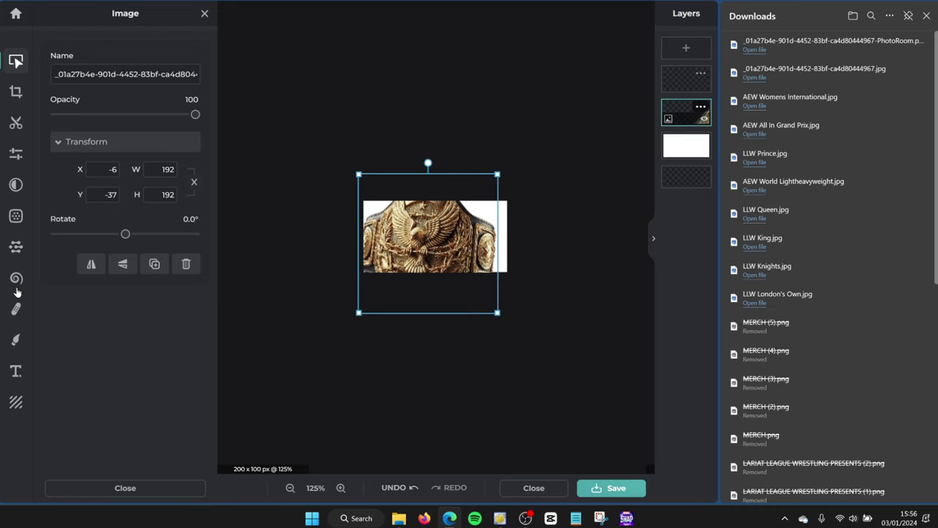
left_click(17, 279)
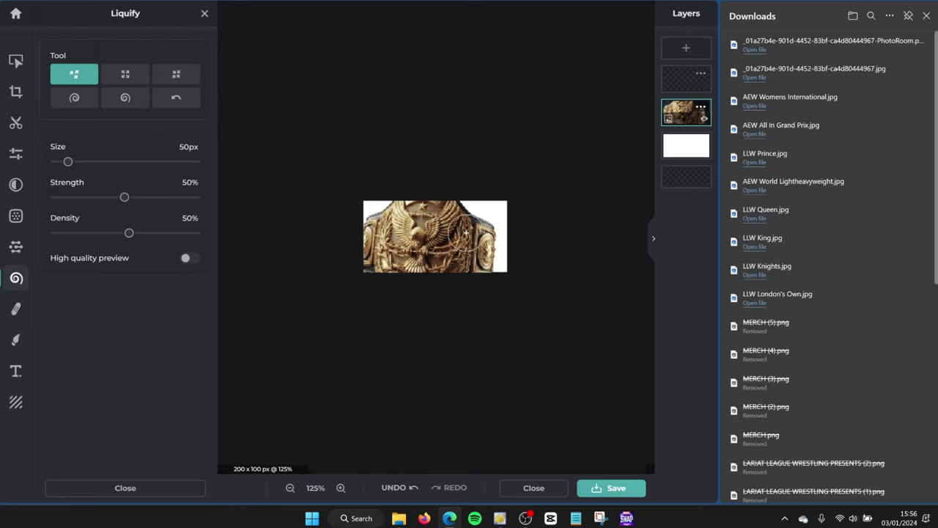
Undo the Liquify warp on the eagle and delete the spoiled belt layer.
left_click_drag(503, 229, 402, 231)
left_click(399, 488)
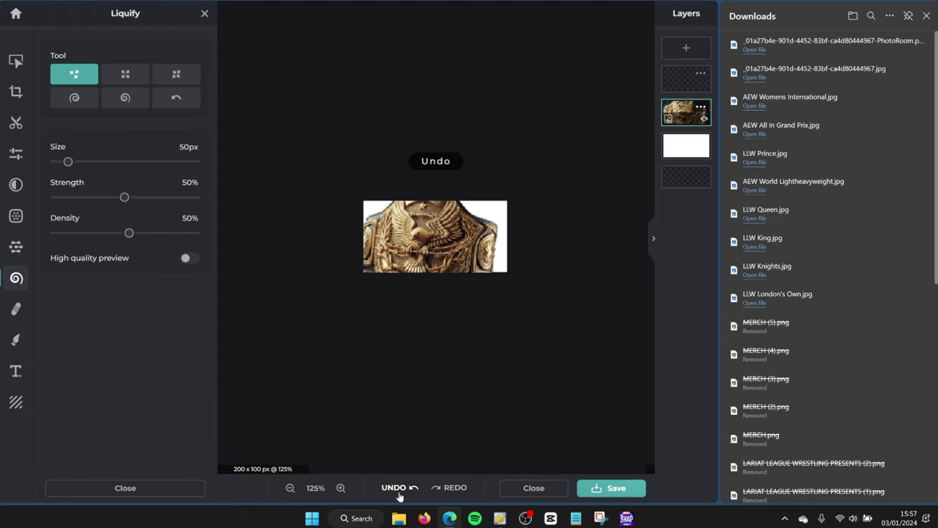
left_click(400, 488)
left_click(399, 488)
left_click(399, 488)
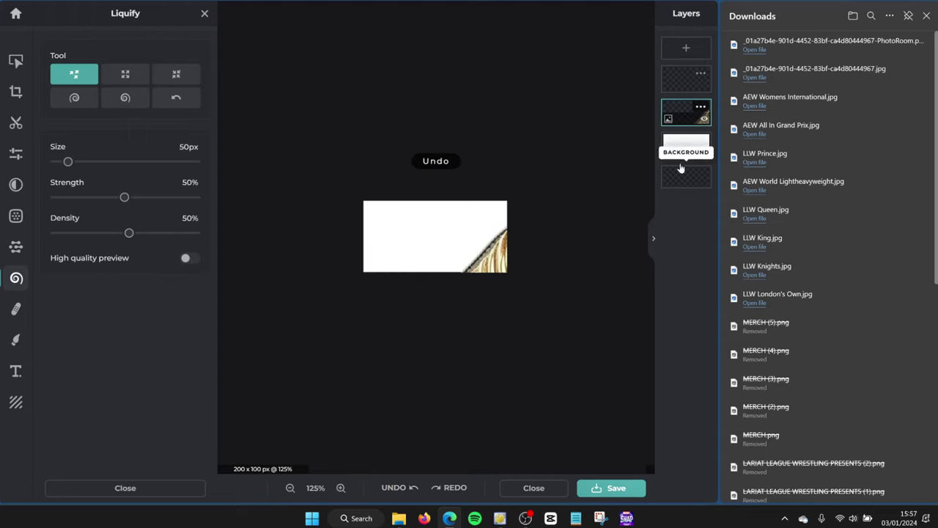
left_click(16, 61)
key("Delete")
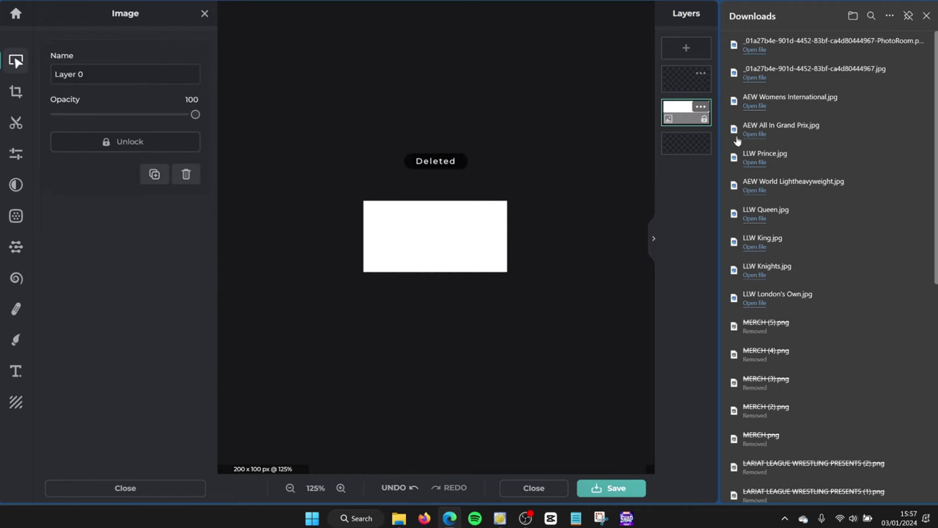
Add a fresh copy of the belt image, resize it to 225 × 225 px and centre it.
left_click_drag(763, 41, 463, 203)
left_click(411, 264)
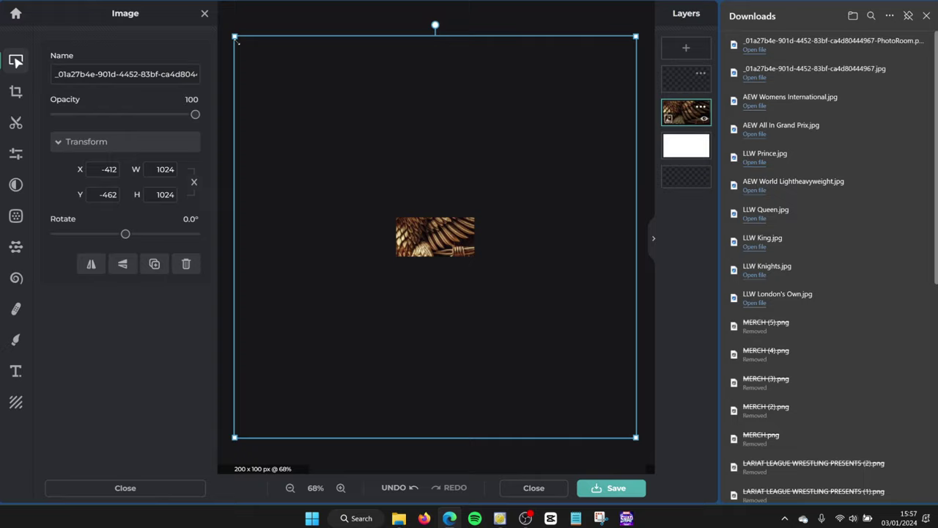
left_click_drag(235, 37, 399, 200)
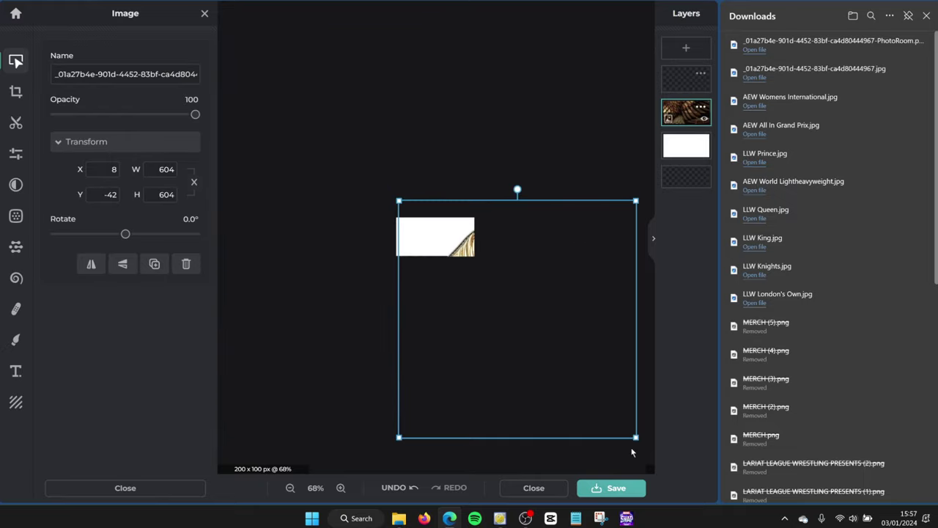
left_click_drag(635, 438, 475, 293)
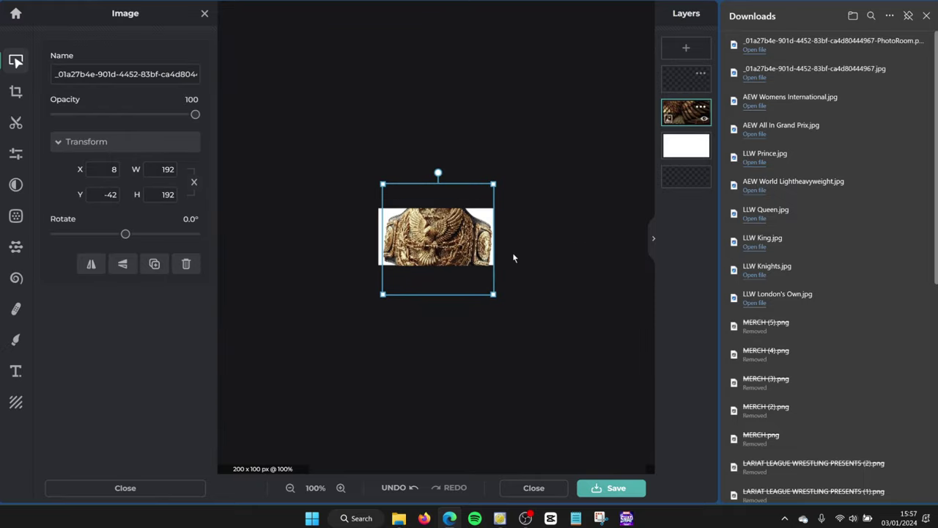
left_click_drag(360, 162, 343, 146)
left_click_drag(520, 144, 524, 151)
left_click_drag(440, 236, 448, 243)
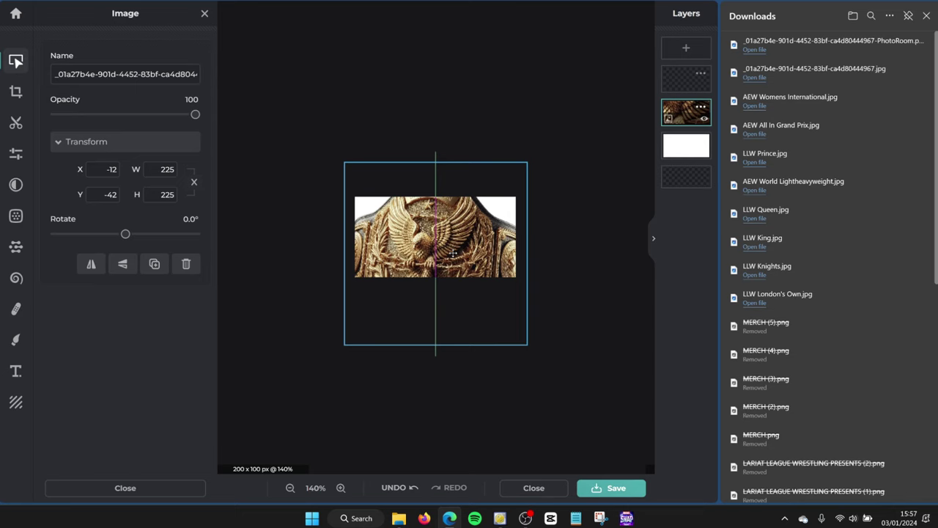
left_click_drag(453, 253, 454, 253)
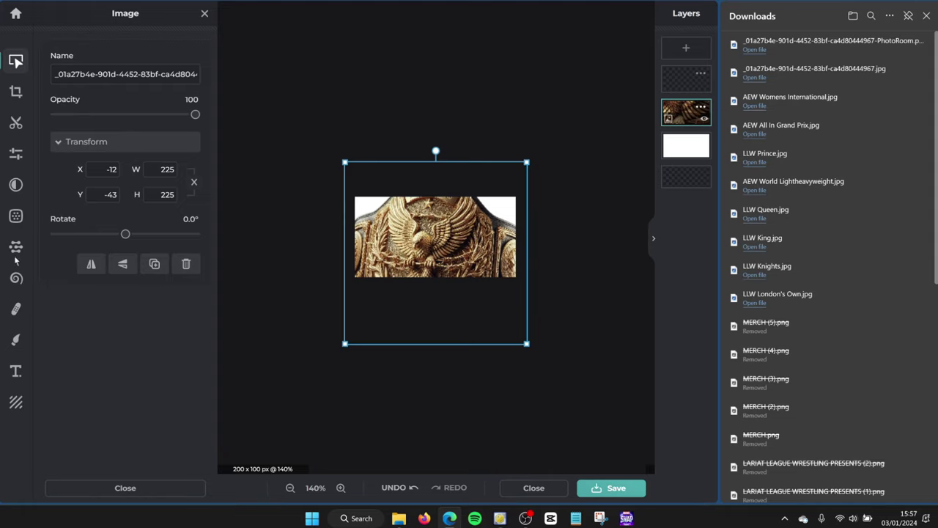
Auto-adjust the belt image's colours (Vibrance 38, White 4) and set Sharpen to 5.
left_click(13, 163)
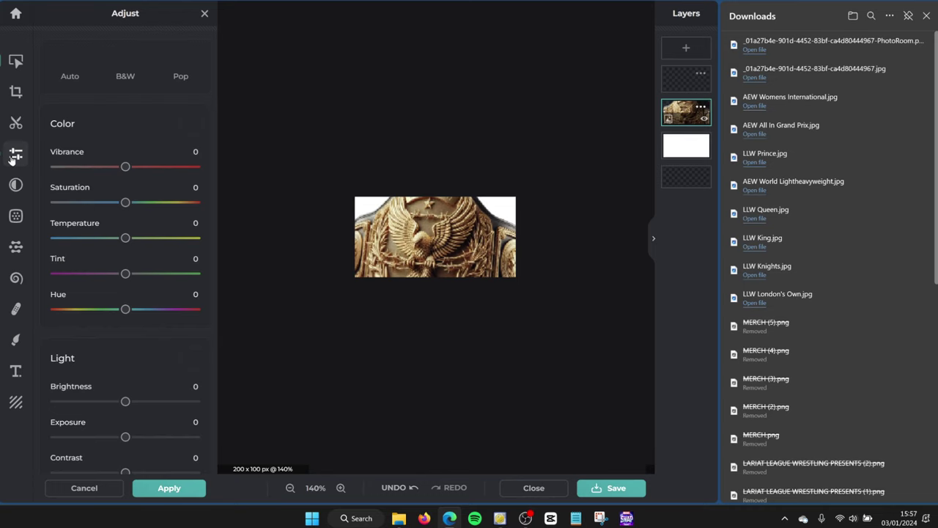
left_click(72, 76)
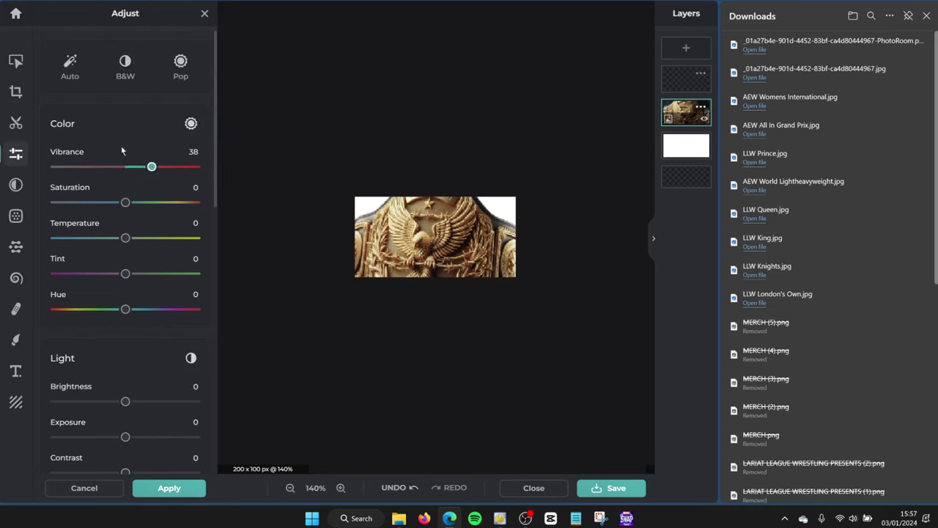
scroll(132, 373, "down", 5)
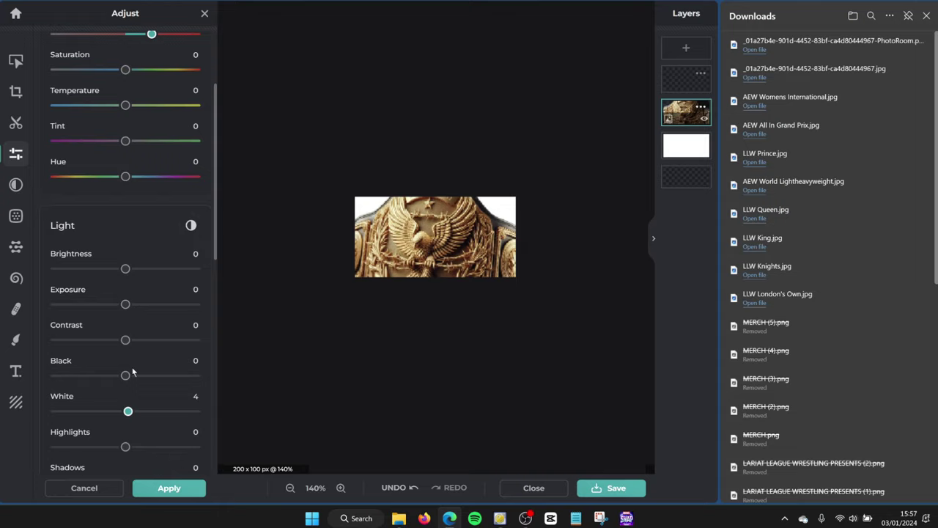
scroll(134, 370, "down", 3)
left_click(63, 243)
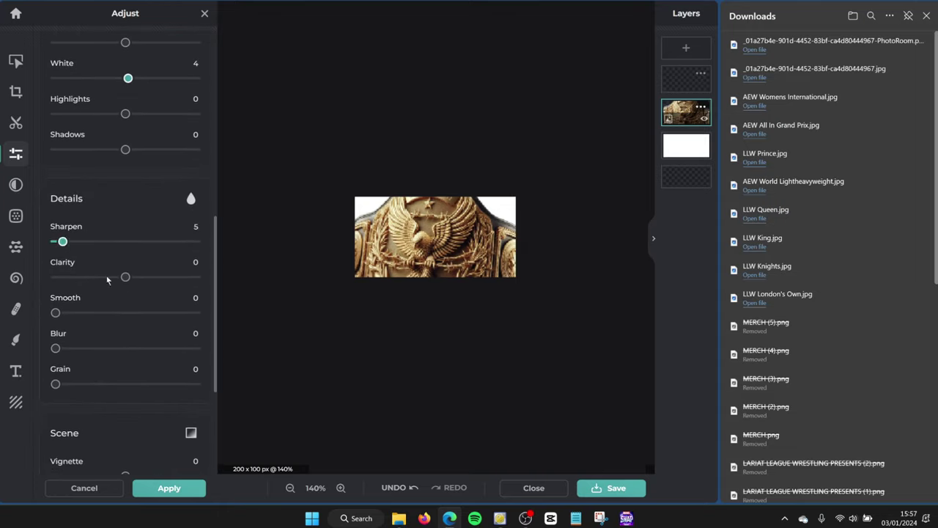
left_click(616, 489)
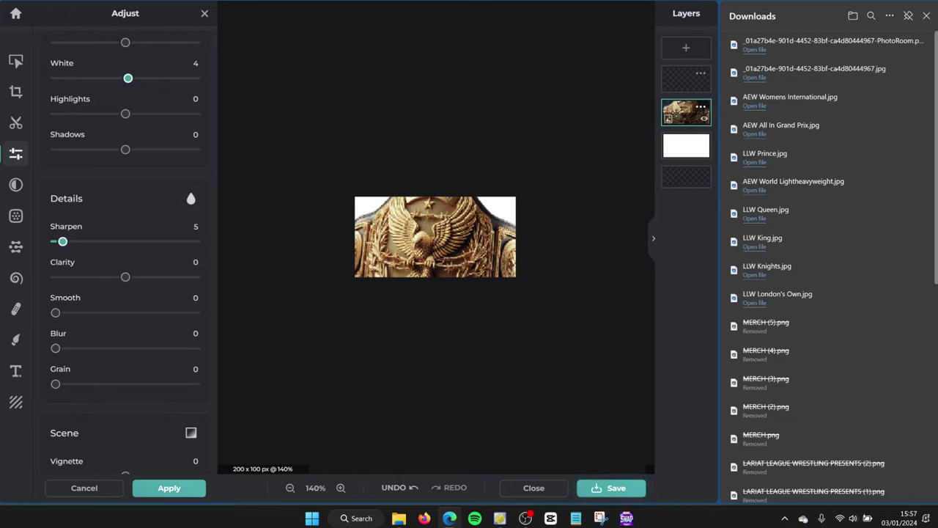
left_click(683, 84)
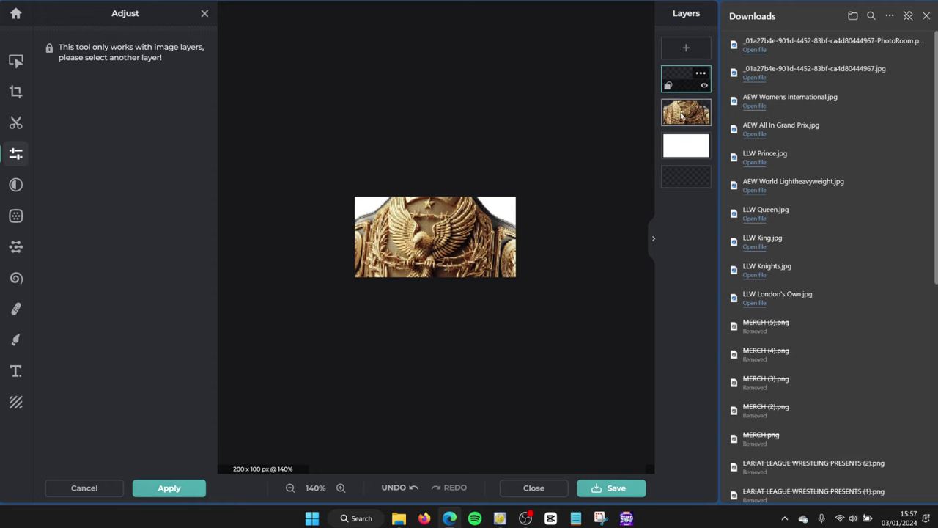
Check the layers, cancel the Page background settings unchanged, and select the top shape layer.
left_click(684, 111)
left_click(678, 144)
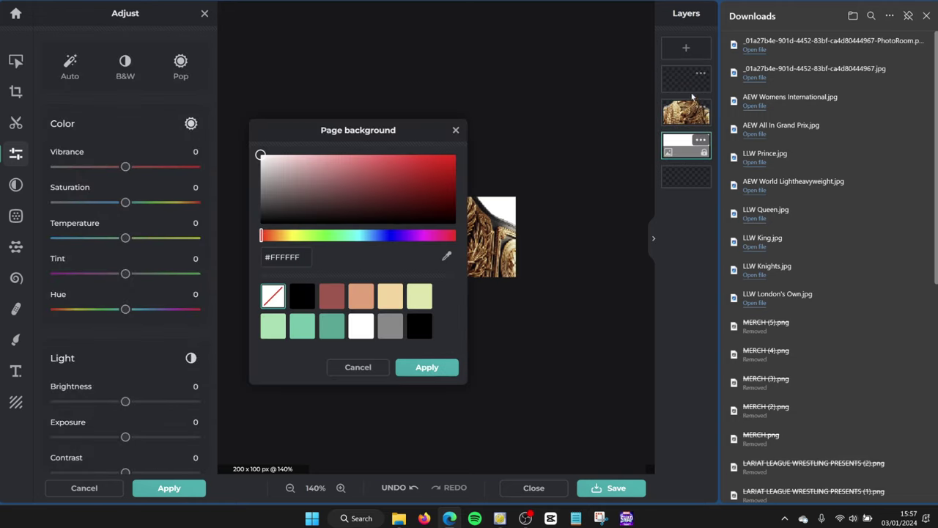
left_click(457, 131)
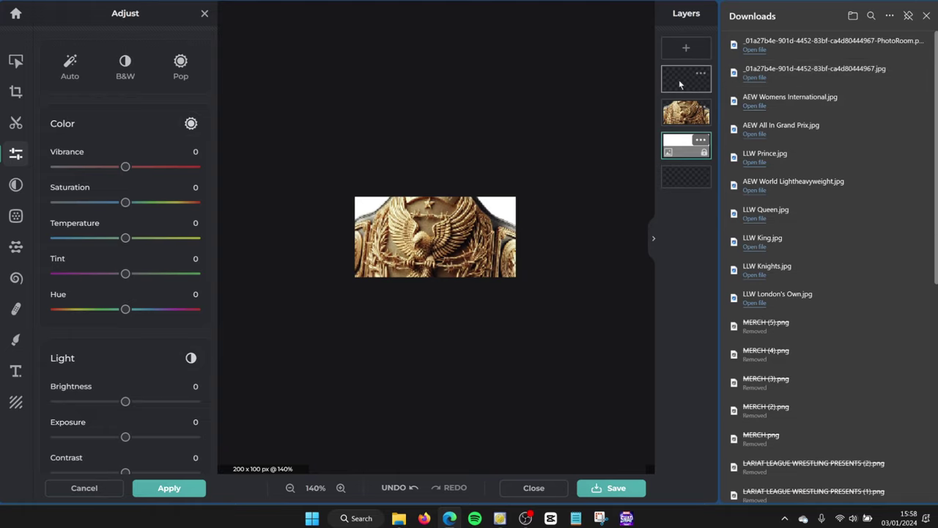
left_click(603, 214)
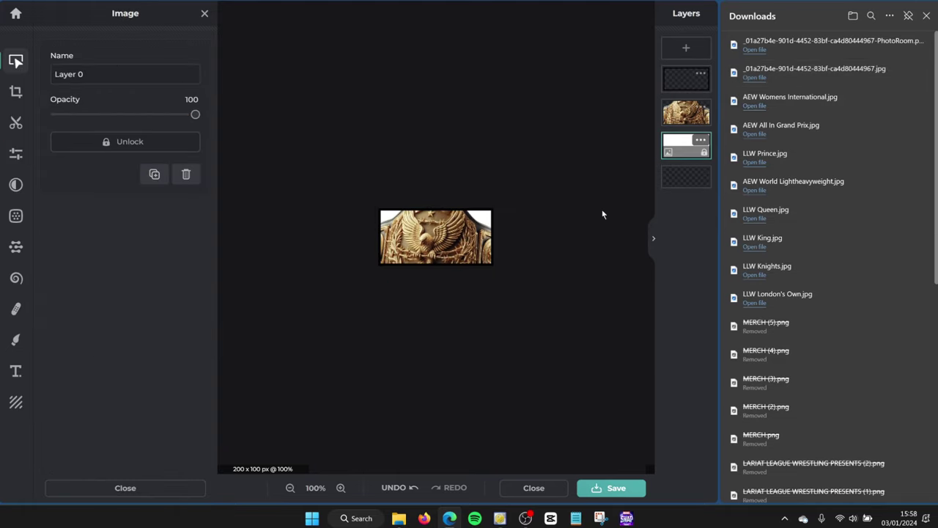
left_click(682, 78)
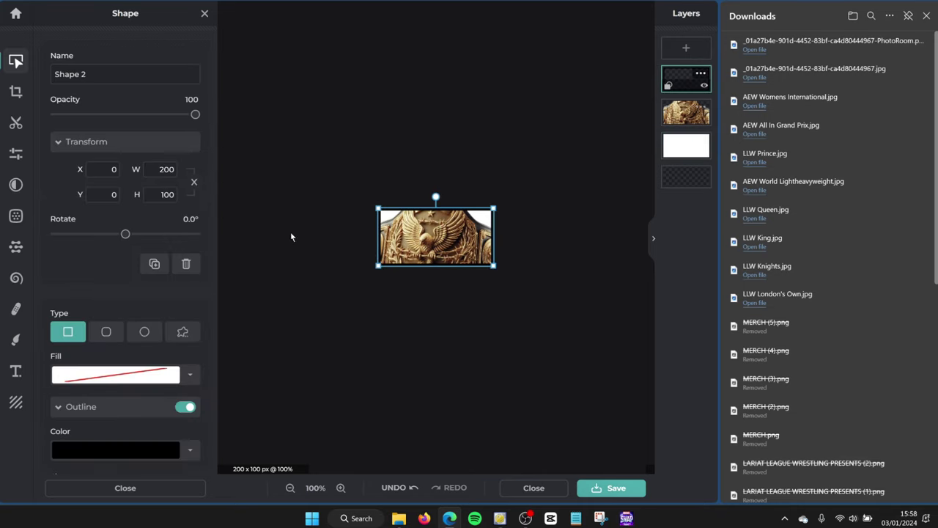
Save the image as a 100% quality JPG named 'FMB High-Flying Hardcore'.
left_click(614, 490)
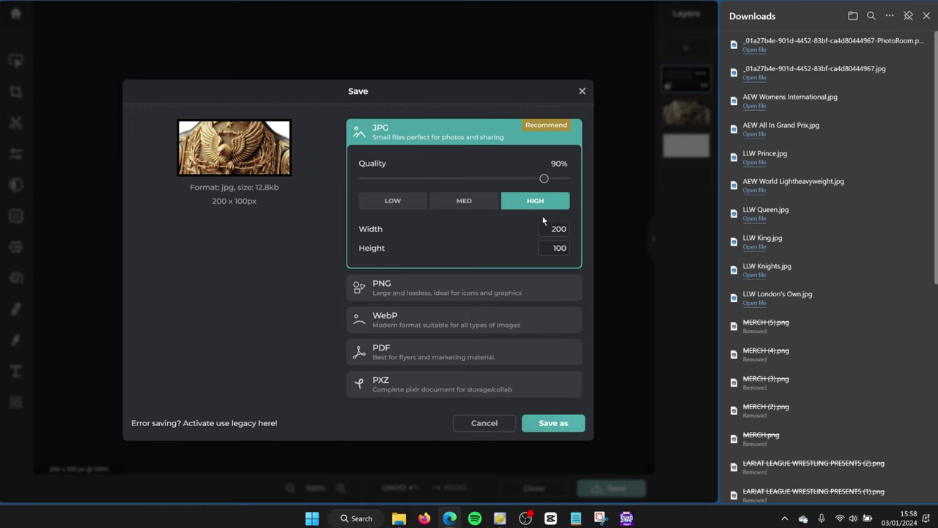
left_click_drag(542, 178, 638, 184)
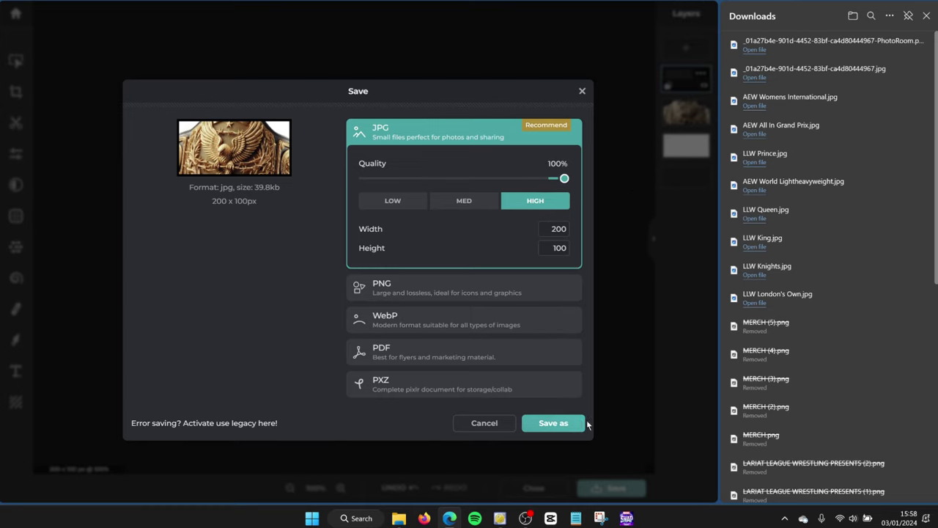
left_click(556, 424)
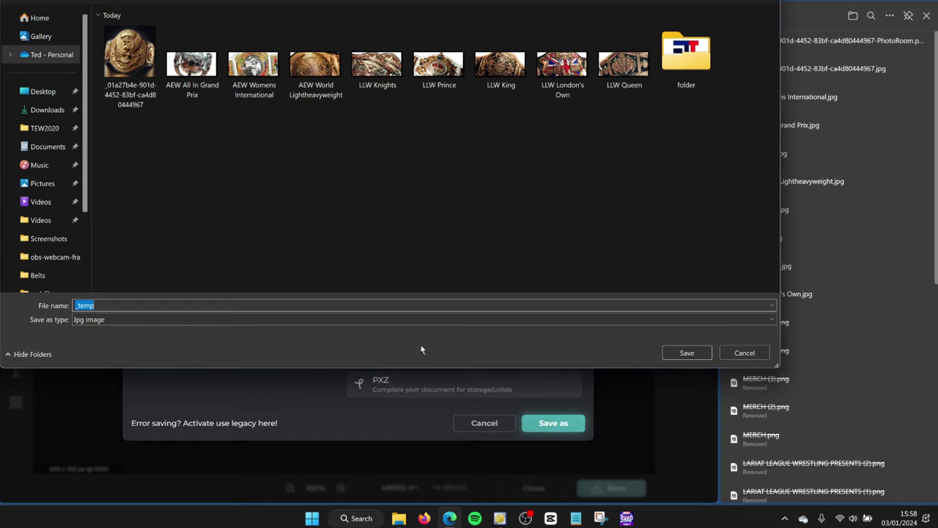
type("FMB")
type("High")
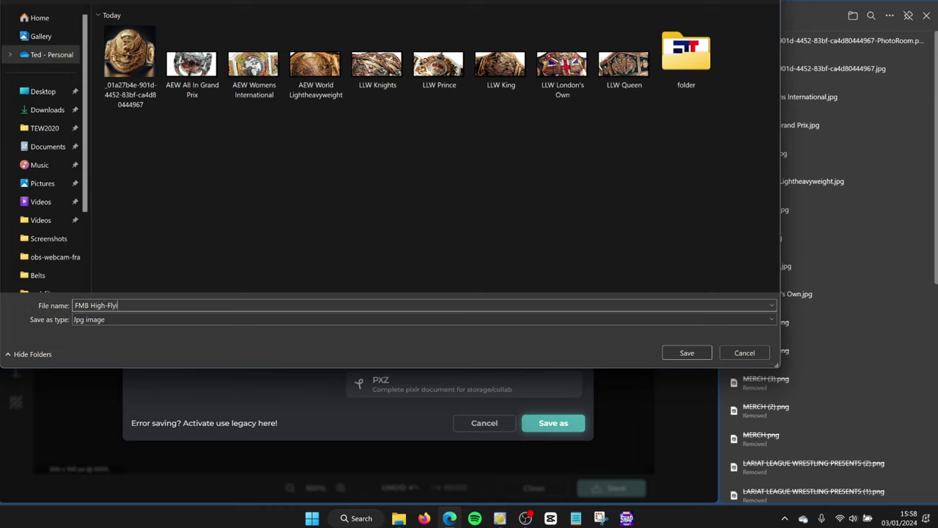
type("-Flying Hardcore")
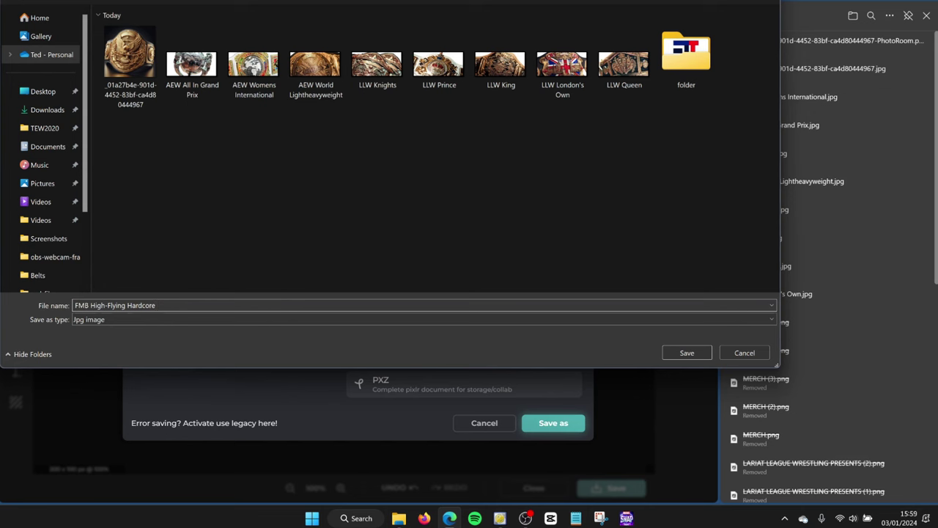
key("Return")
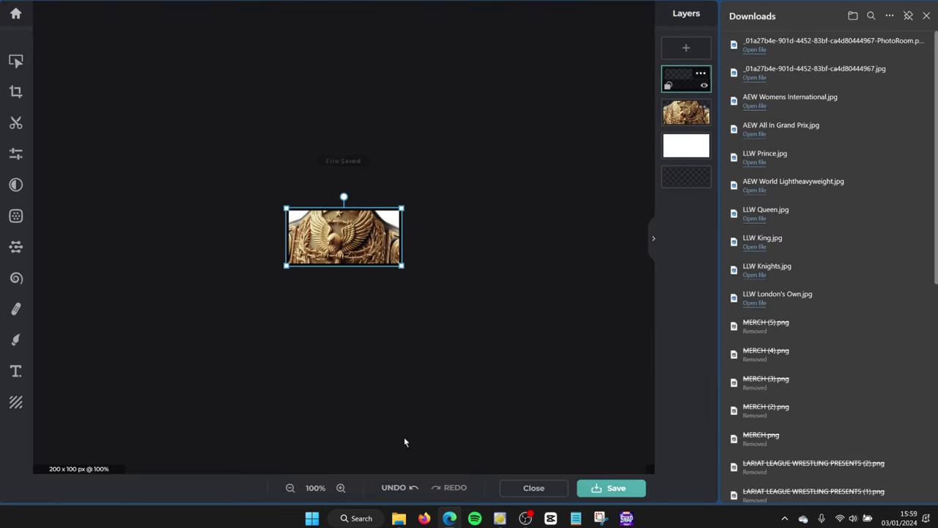
Delete the leftover long-named JPG and PhotoRoom PNG eagle images from Downloads.
left_click(399, 518)
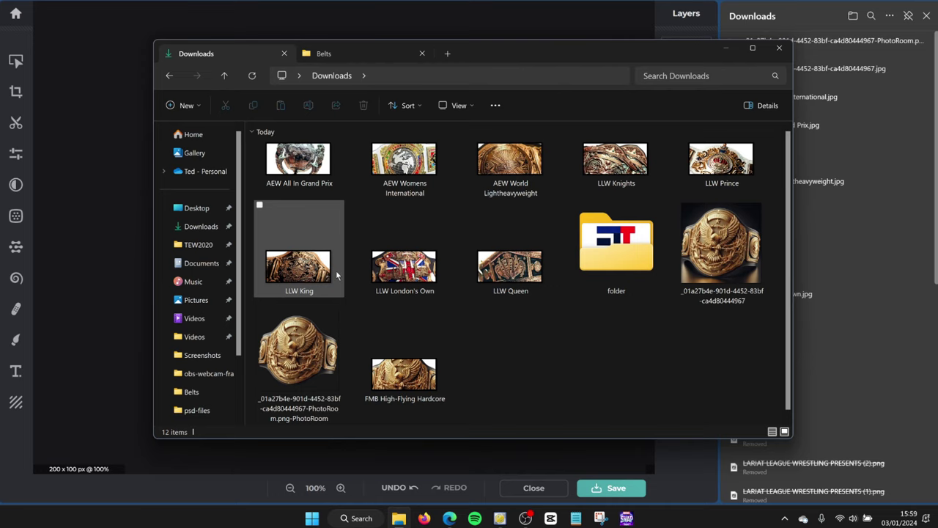
left_click(698, 251)
key("Delete")
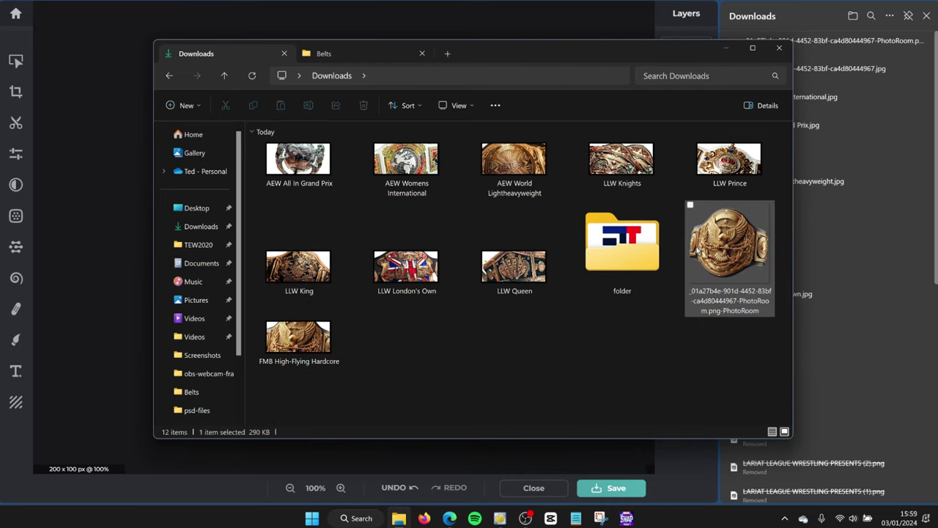
key("Delete")
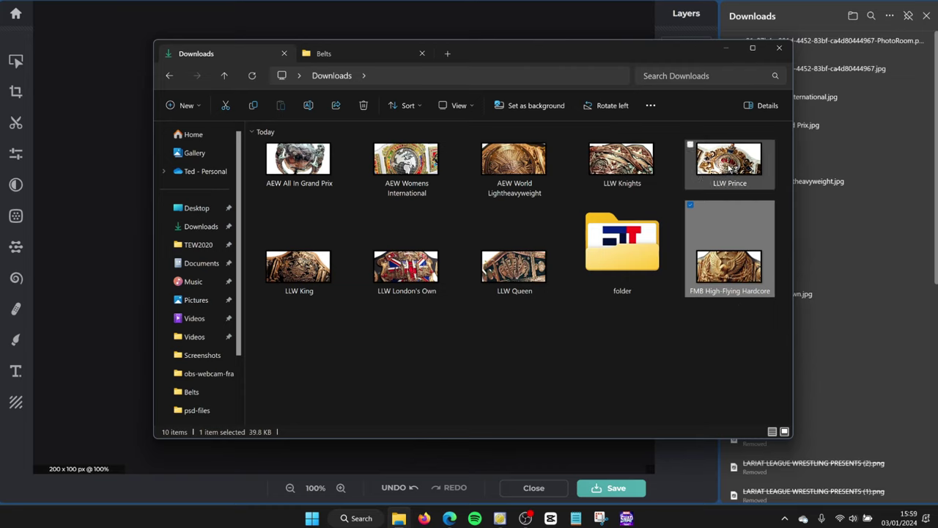
Compare the file sizes of the existing LLW and AEW belt images.
left_click(728, 175)
left_click(406, 270)
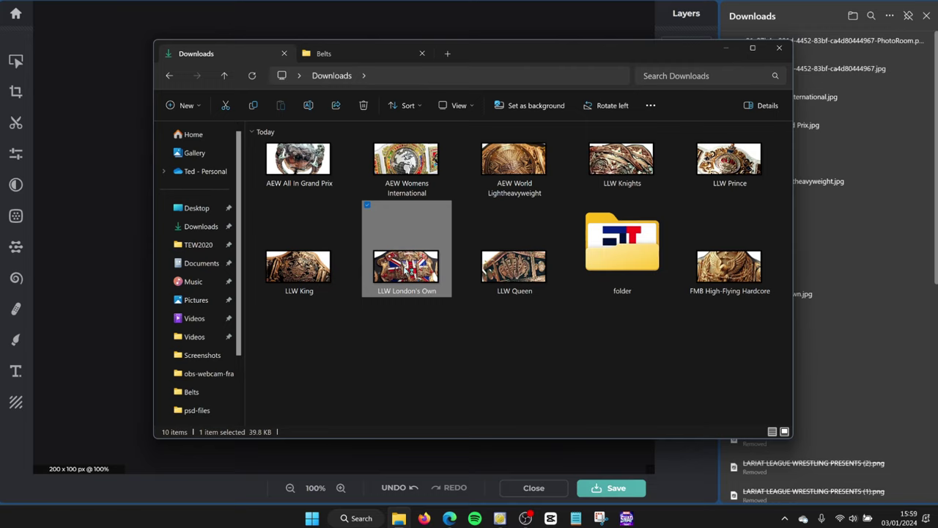
left_click(290, 271)
left_click(413, 170)
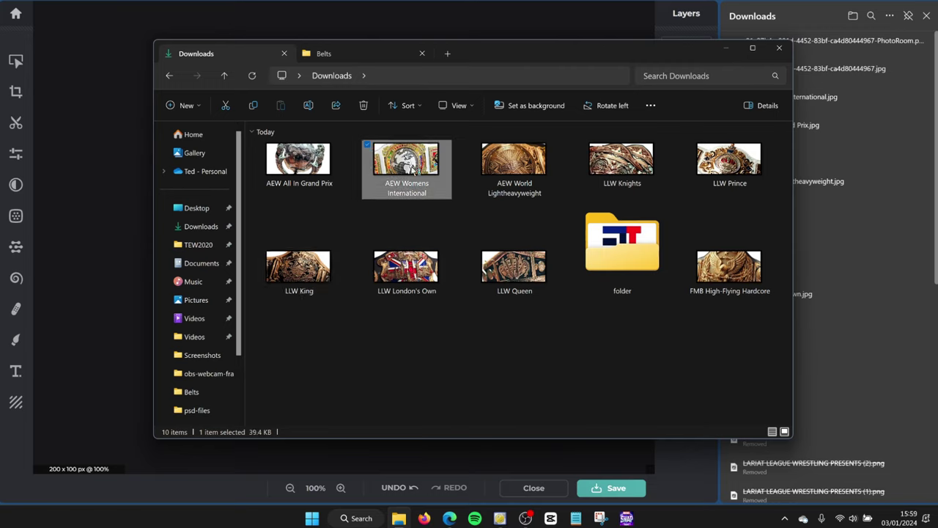
left_click(632, 162)
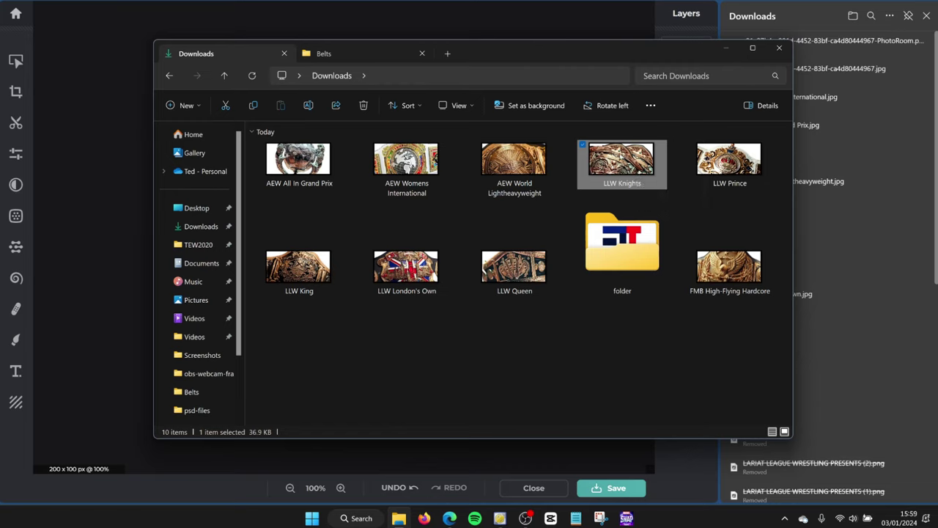
Move FMB High-Flying Hardcore from Downloads into the Belts folder.
left_click(700, 290)
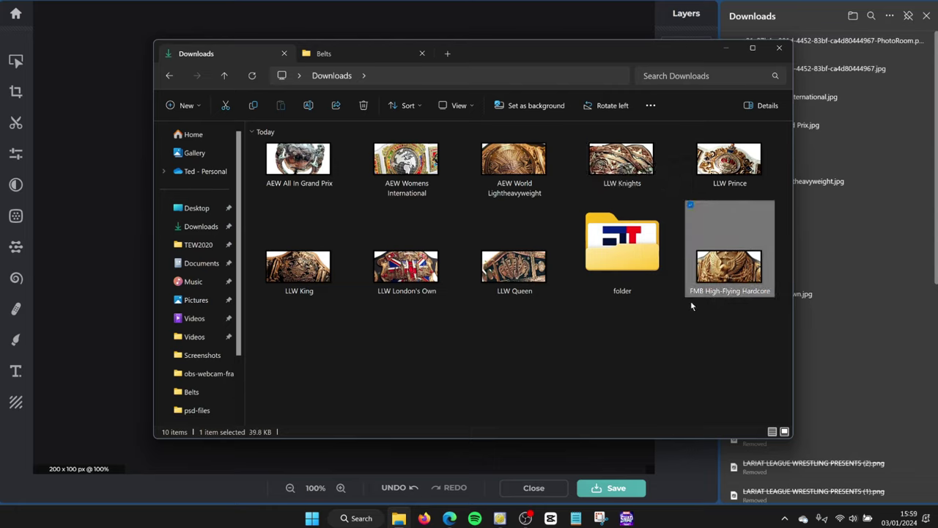
mouse_move(739, 259)
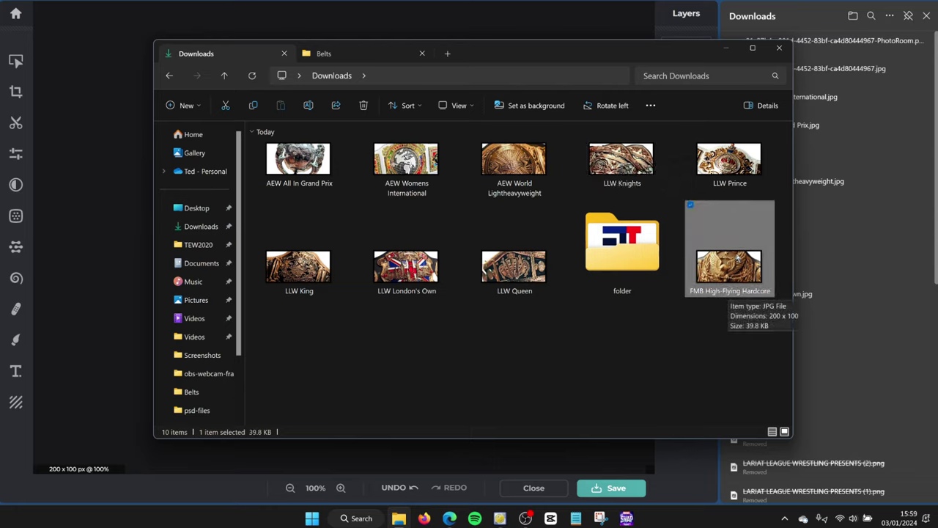
left_click(355, 52)
scroll(514, 279, "down", 10)
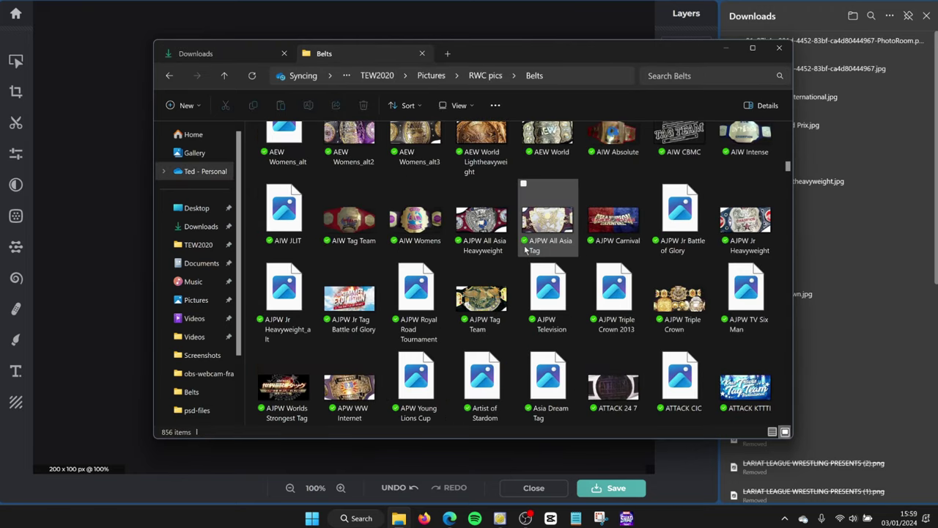
scroll(513, 279, "up", 3)
scroll(450, 330, "up", 3)
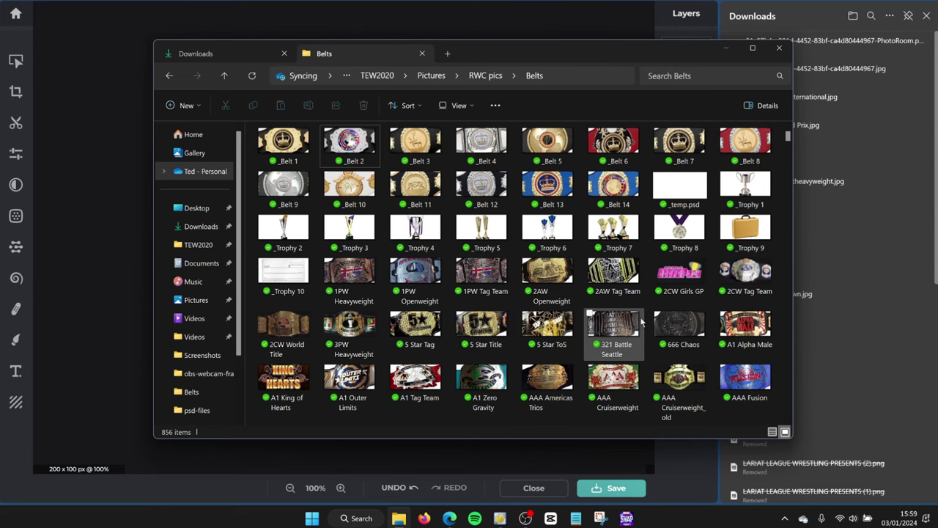
left_click(218, 57)
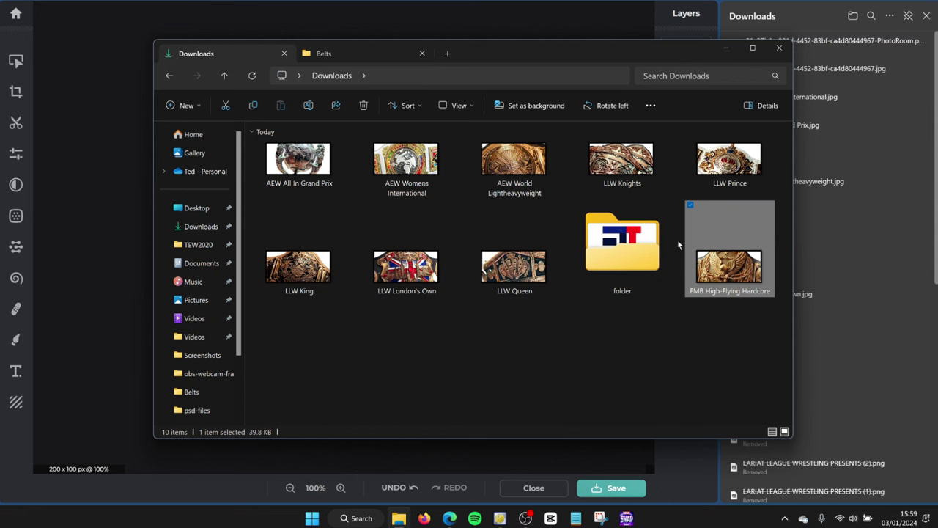
left_click(689, 344)
left_click(714, 283)
left_click_drag(715, 276, 484, 258)
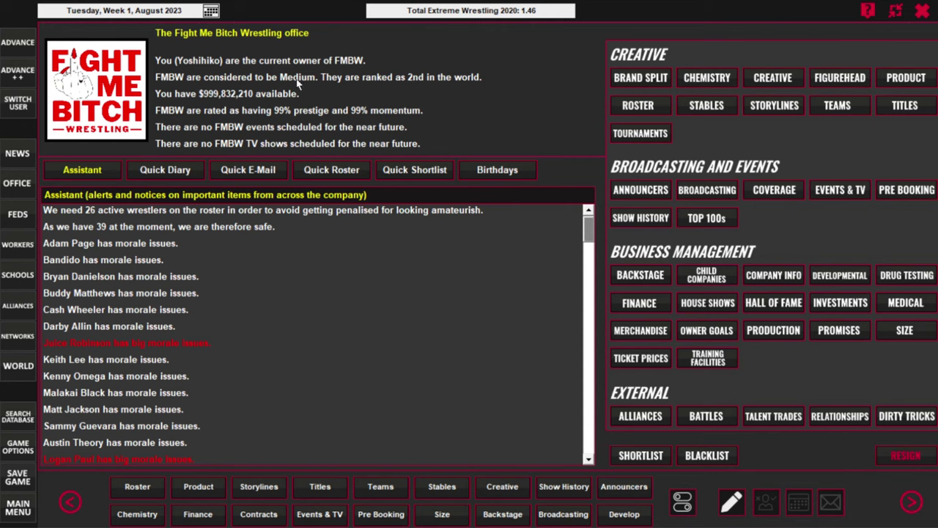
left_click(698, 219)
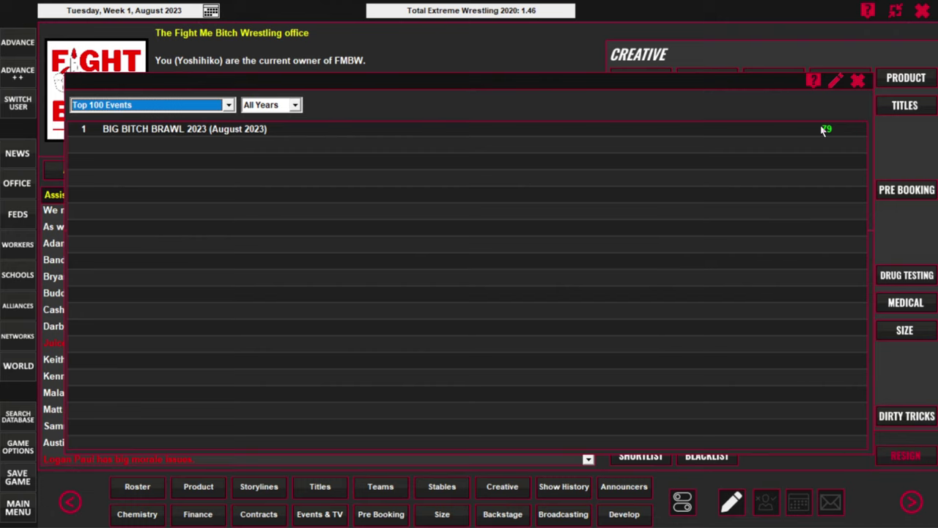
left_click(859, 81)
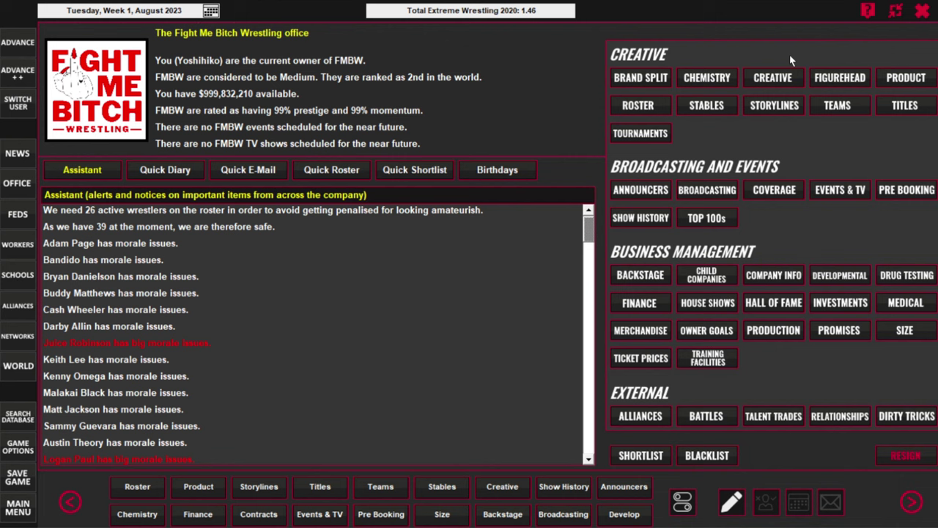
Review the FMBW Bad Boy, Bad Bitch, Big Titty Tag Team and Death Match titles, then start a new title.
left_click(885, 106)
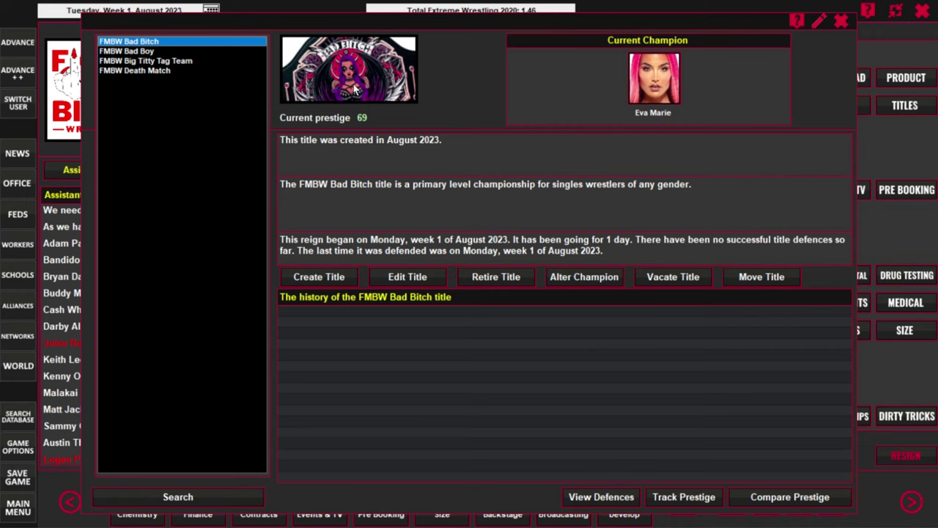
left_click(138, 53)
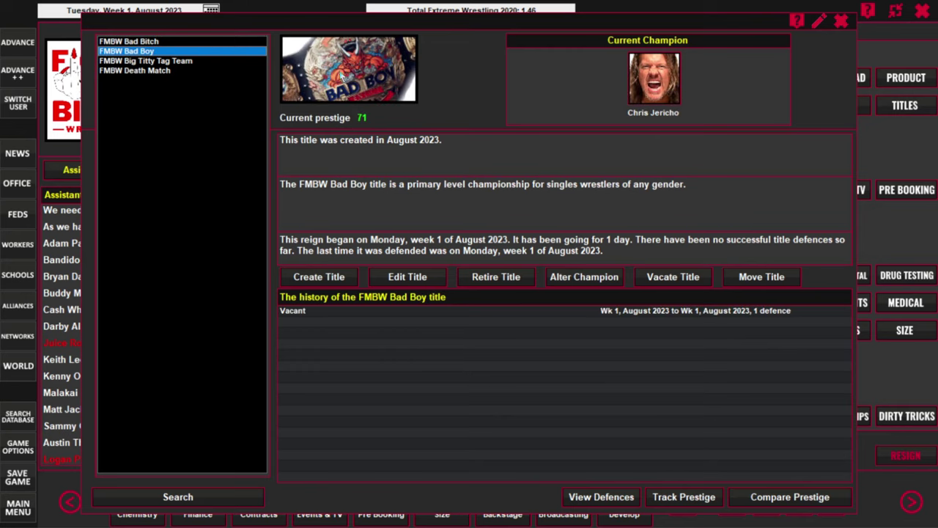
left_click(138, 42)
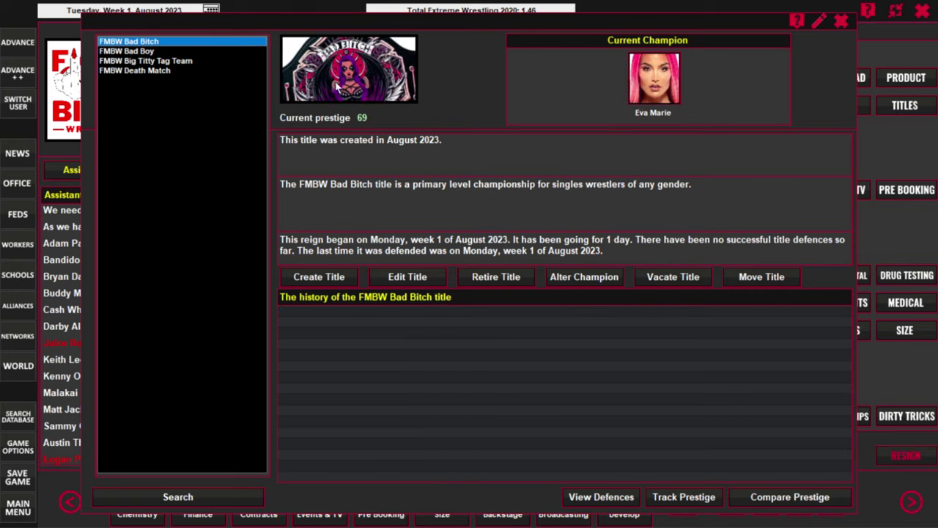
left_click(158, 61)
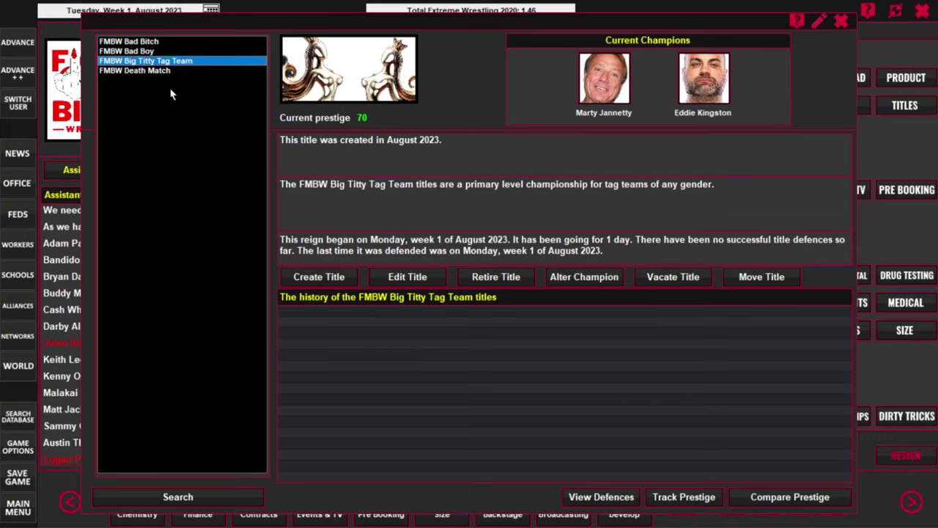
left_click(148, 72)
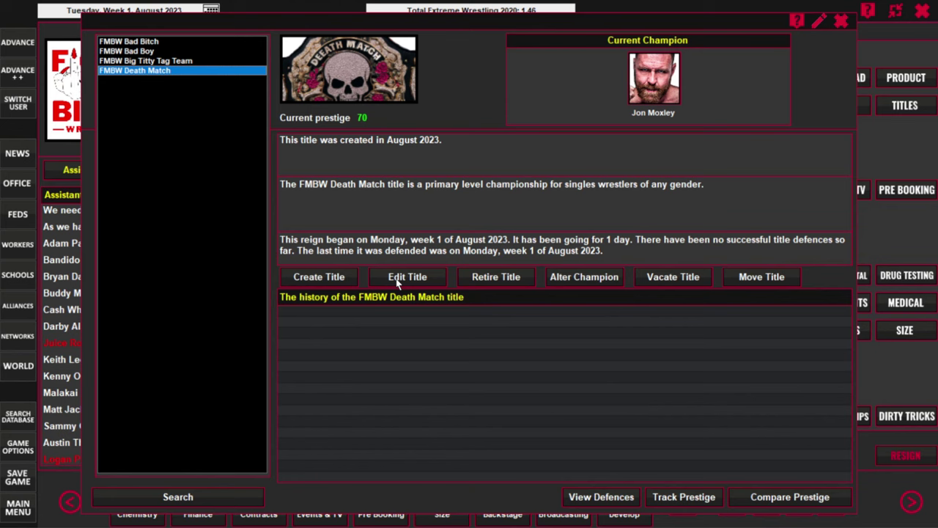
left_click(319, 277)
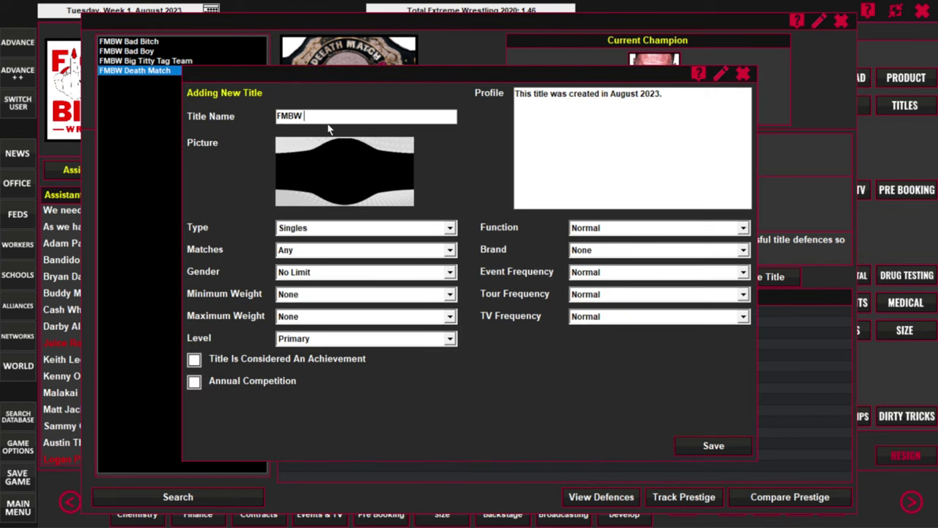
Name the title FMBW High-Flying Hardcore: Singles, No Limit gender, Lightweight maximum, Secondary level.
type("High-")
type("Flying Hardcore")
left_click(313, 233)
left_click(315, 237)
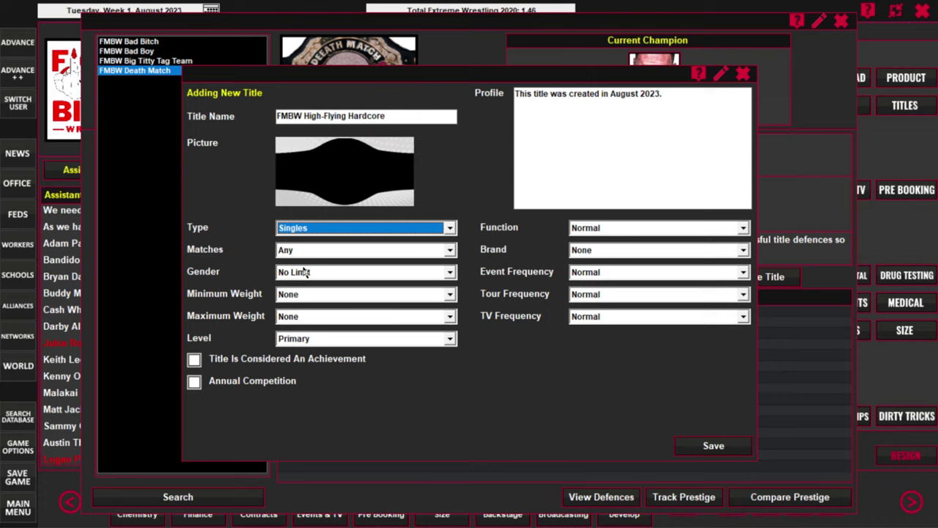
left_click(304, 273)
left_click(304, 282)
left_click(307, 318)
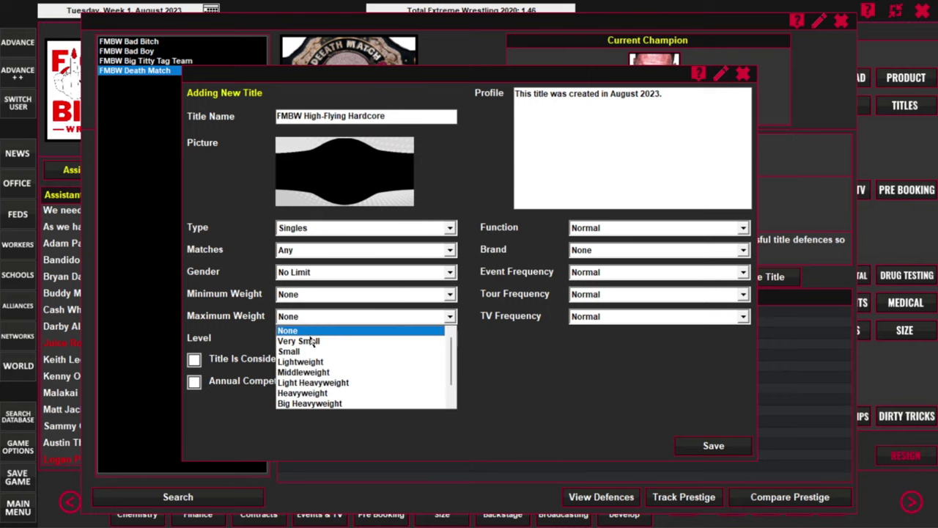
left_click(310, 360)
left_click(314, 340)
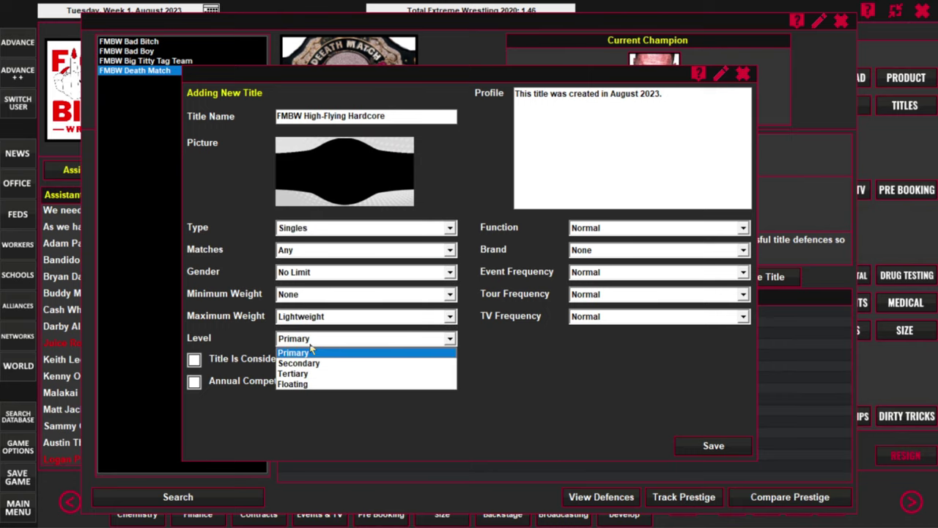
left_click(313, 362)
Try the High Flying title function, then set it back to Normal.
left_click(610, 229)
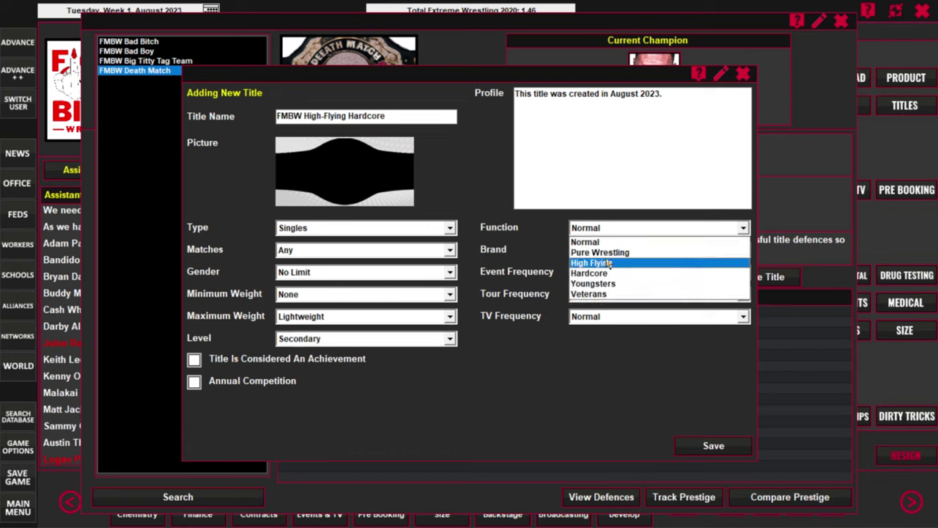
left_click(609, 263)
left_click(594, 226)
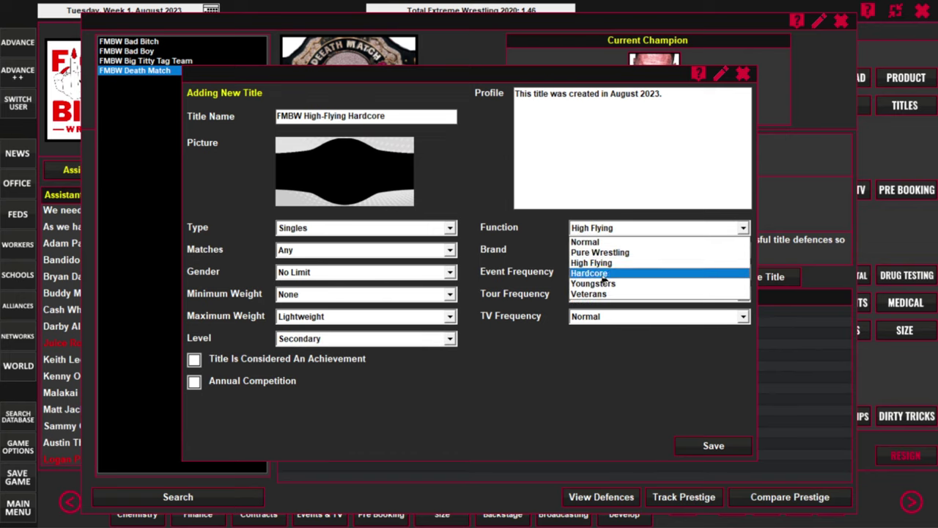
left_click(603, 242)
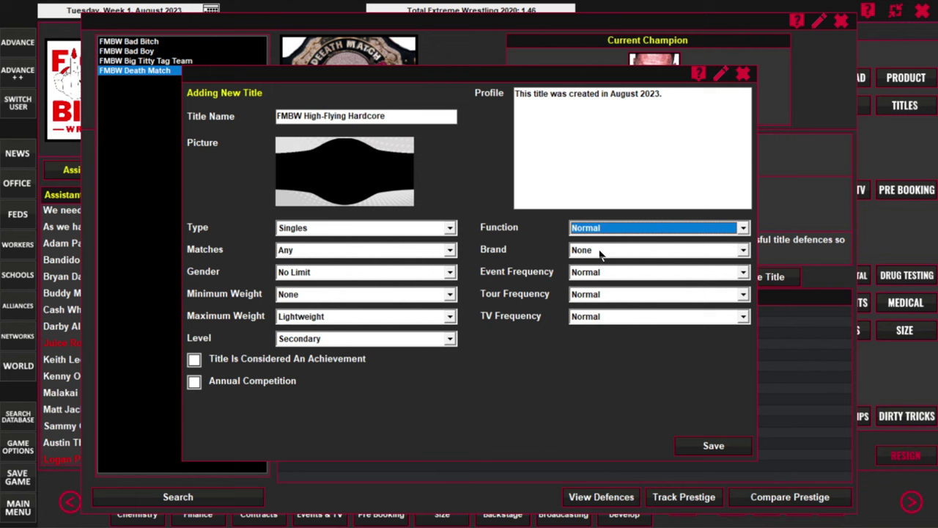
Set the title's picture to the FMB eagle belt image, found by searching 'fmb'.
left_click(357, 163)
type("fmb")
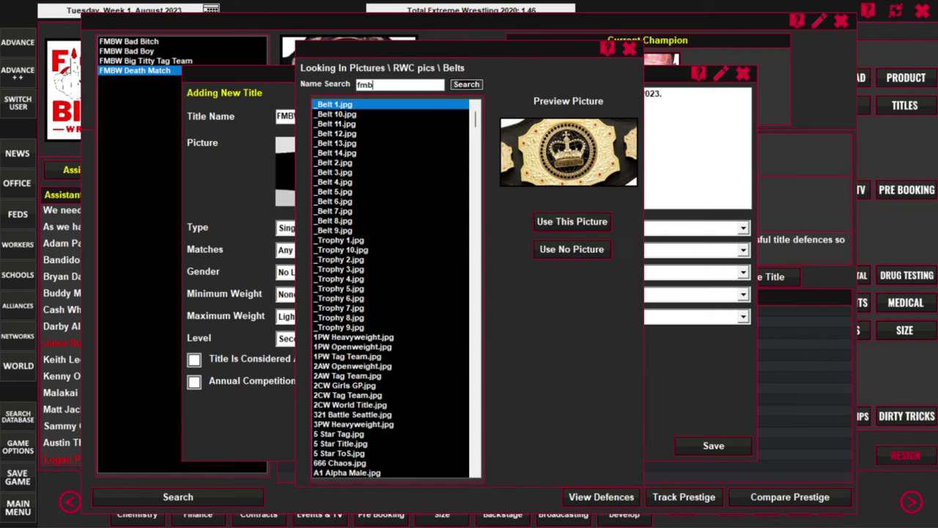
key("Return")
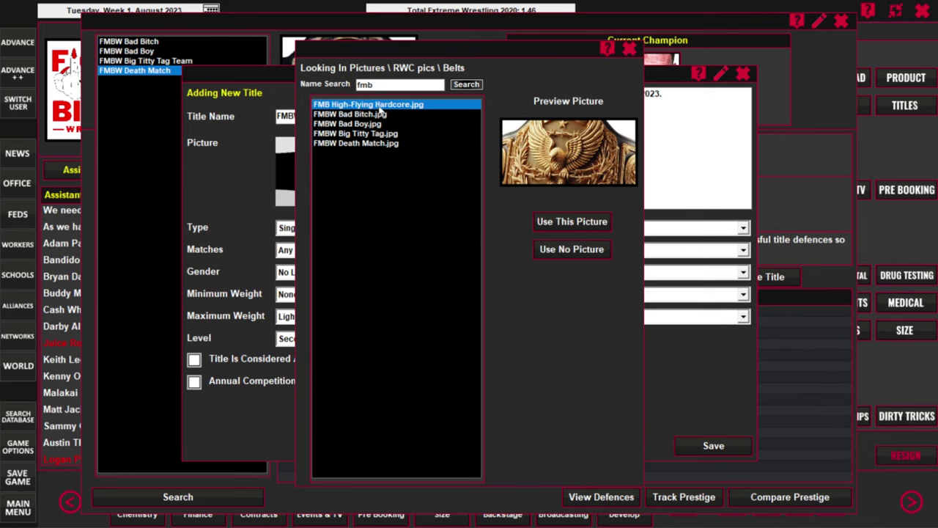
left_click(596, 221)
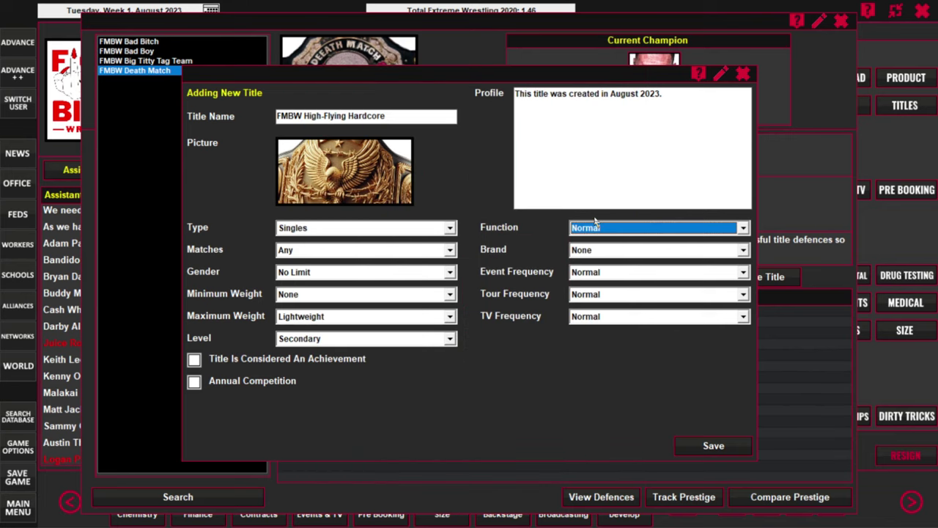
Save the FMBW High-Flying Hardcore title and select it in the FMBW titles list.
left_click(715, 445)
left_click(176, 81)
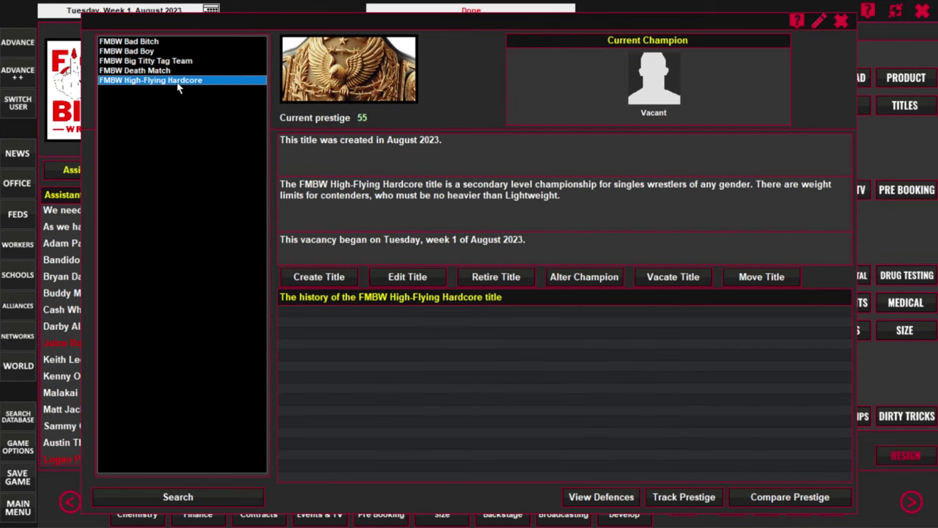